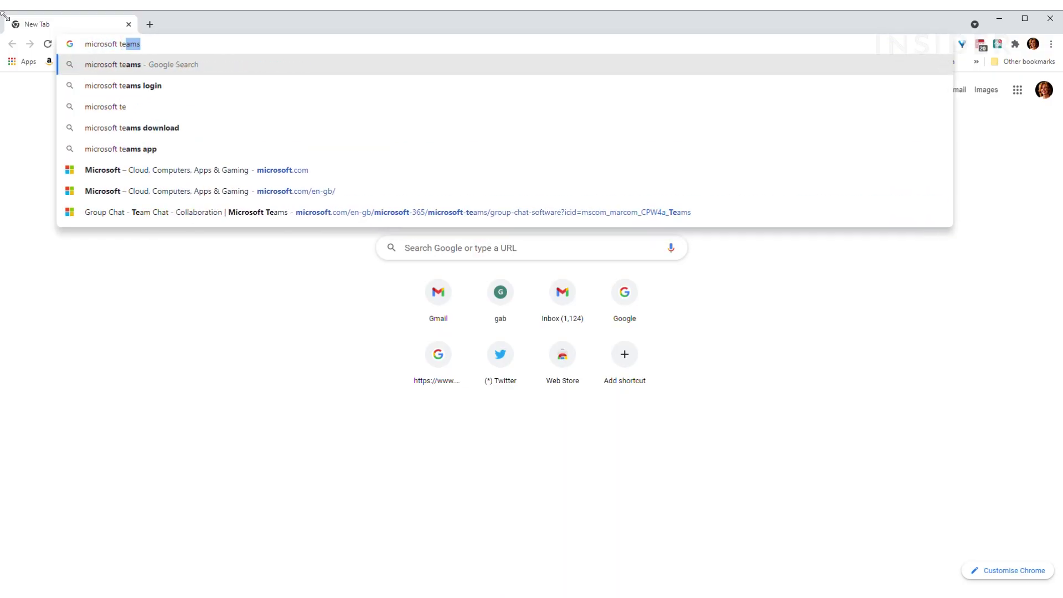
# Search the web for microsoft teams, open the official Teams page and start the free sign-up
pyautogui.press('Return')
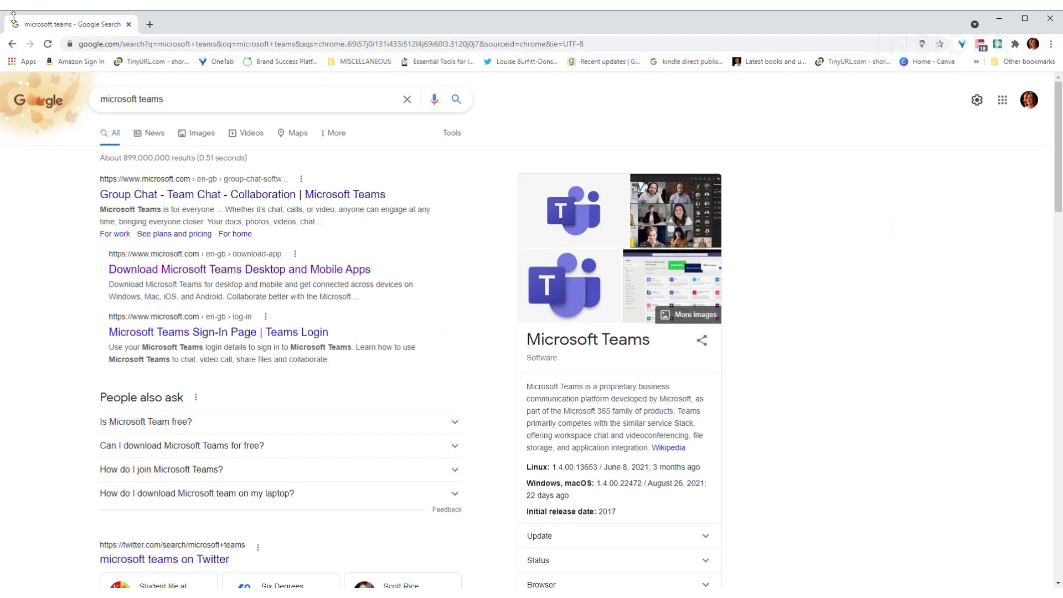
pyautogui.click(221, 194)
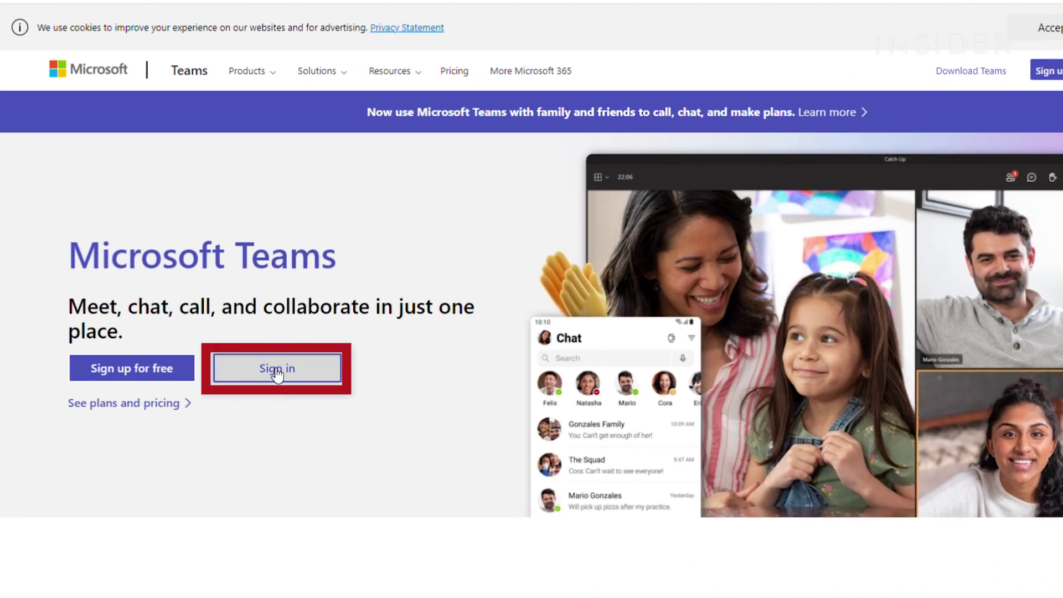
pyautogui.click(138, 370)
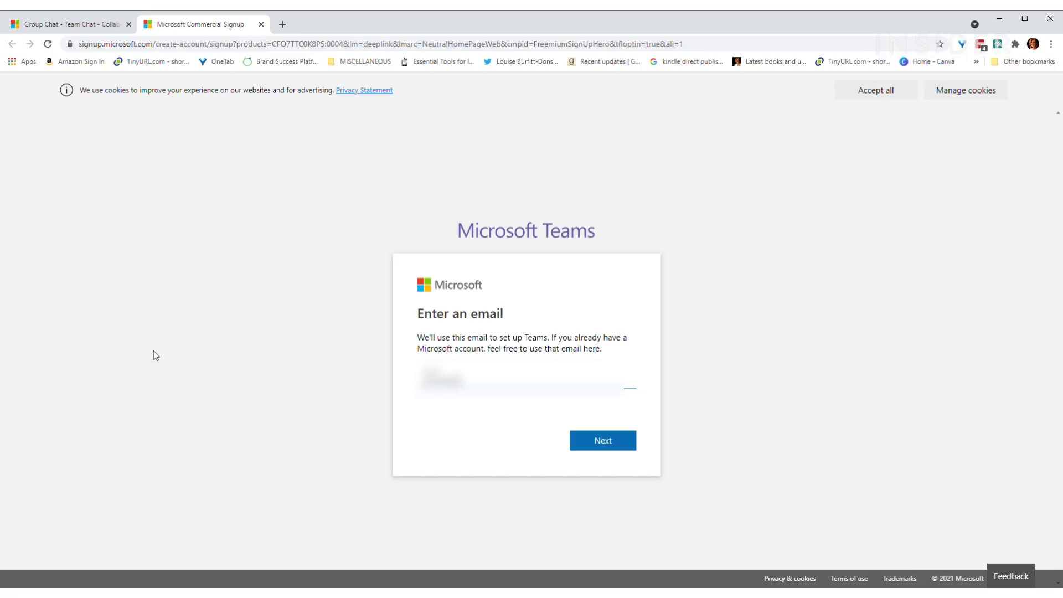
# Submit the account email for the sign-up and choose to use Teams for work and organizations
pyautogui.press('Return')
pyautogui.click(423, 402)
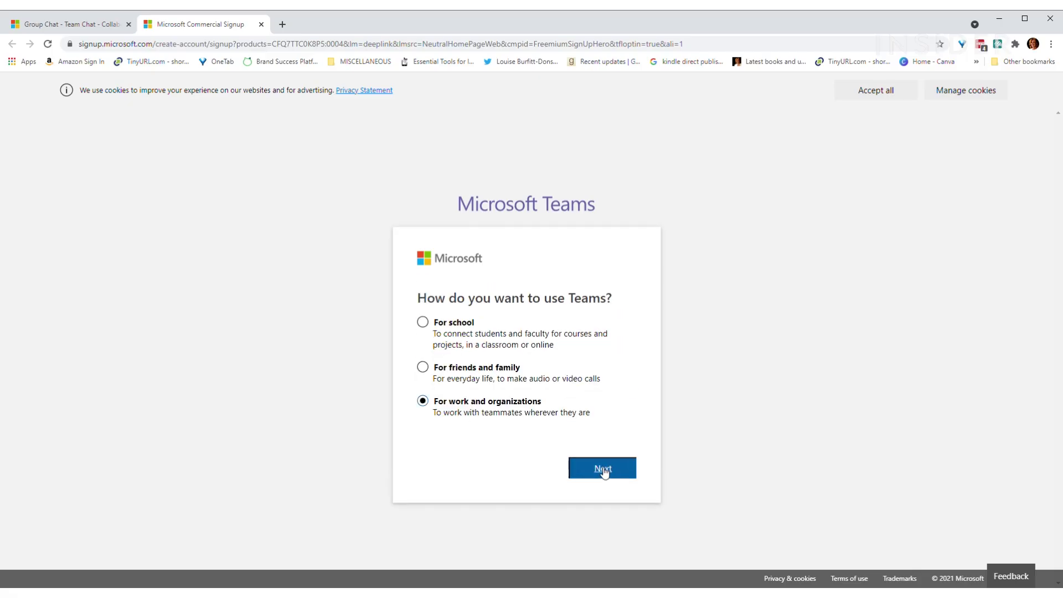
pyautogui.click(602, 468)
# Enter a password for the new Microsoft account and submit it
pyautogui.click(588, 404)
pyautogui.hotkey('ctrl', 'v')
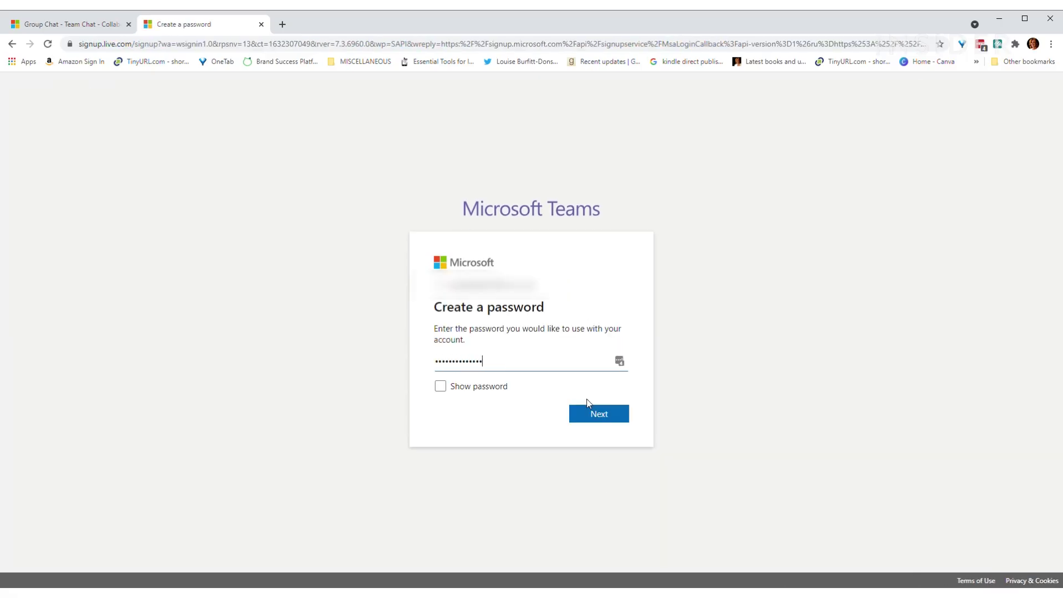
pyautogui.click(589, 411)
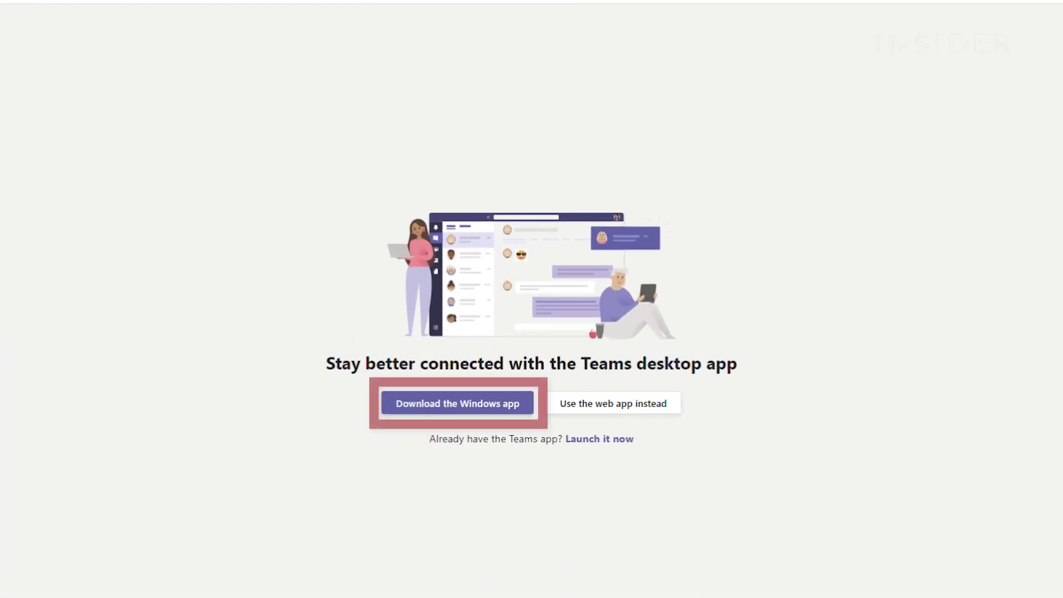
# Download the Teams desktop app for Windows and run the downloaded installer
pyautogui.click(495, 406)
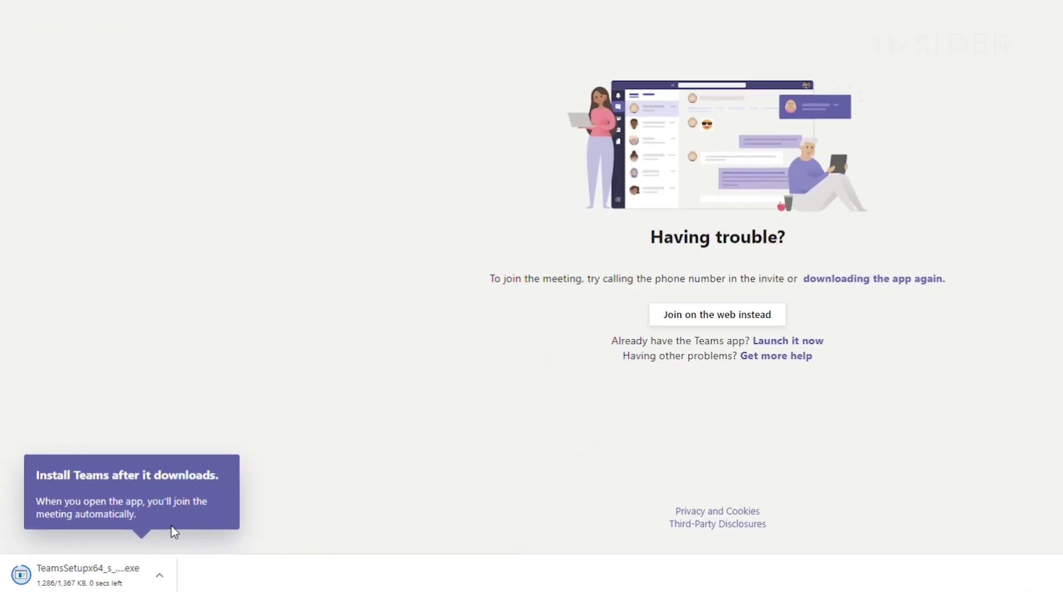
pyautogui.click(113, 575)
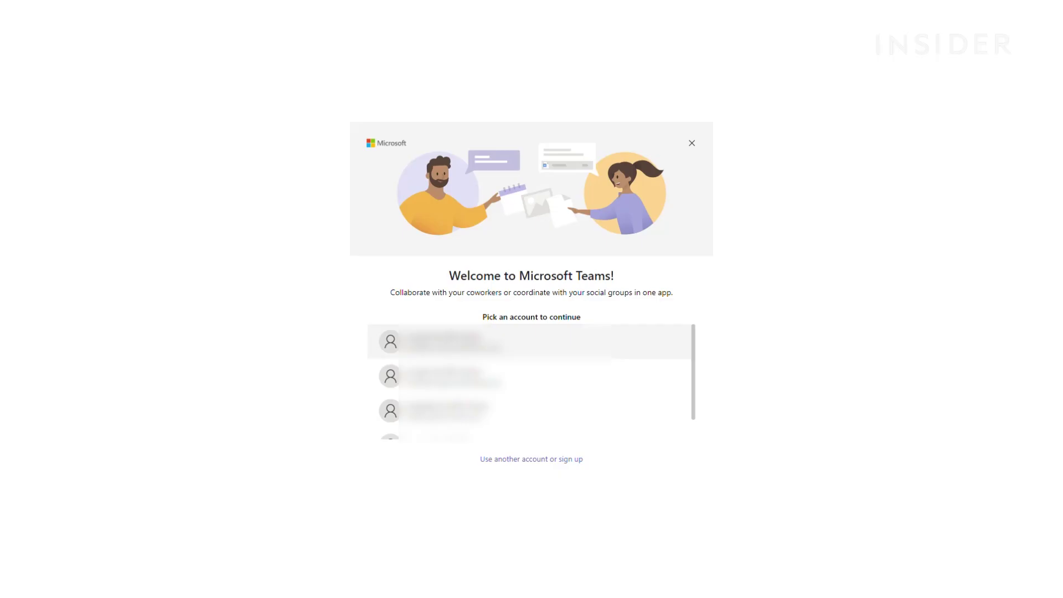
# Choose to sign in to Teams with another account and submit the account's email
pyautogui.click(559, 460)
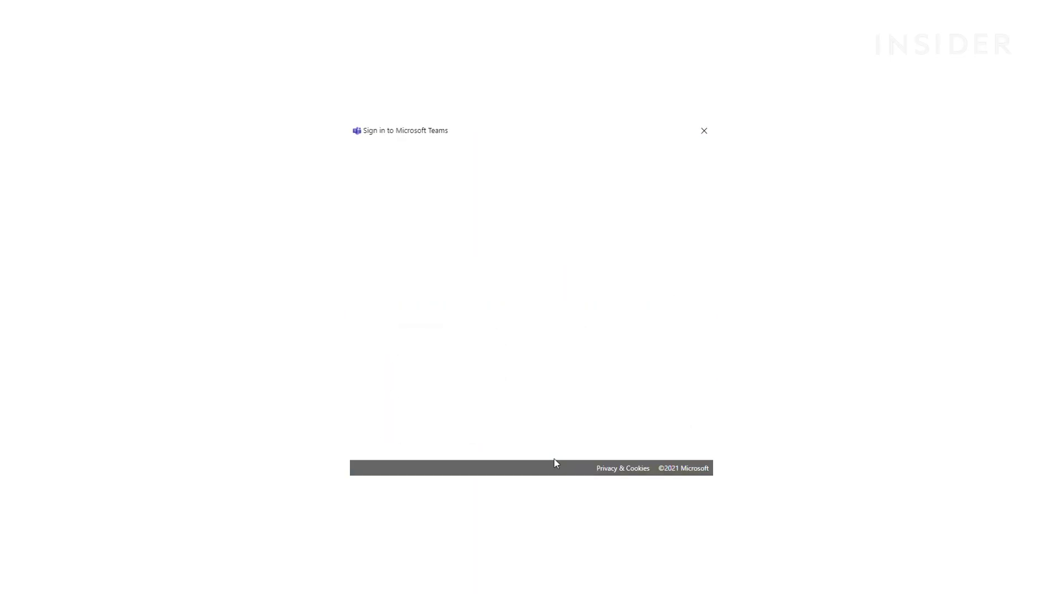
pyautogui.write('username')
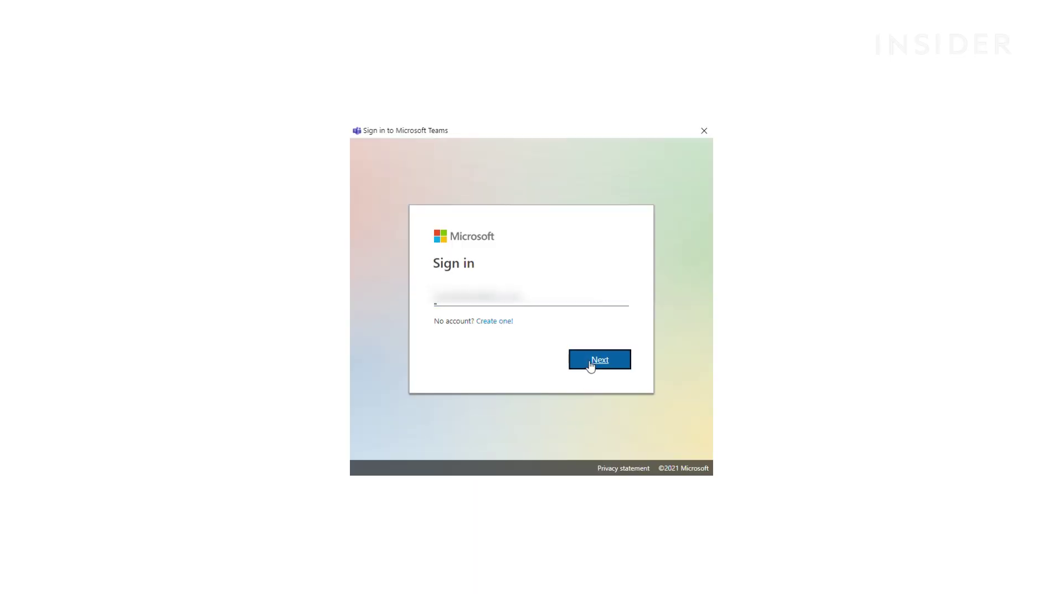
pyautogui.click(593, 361)
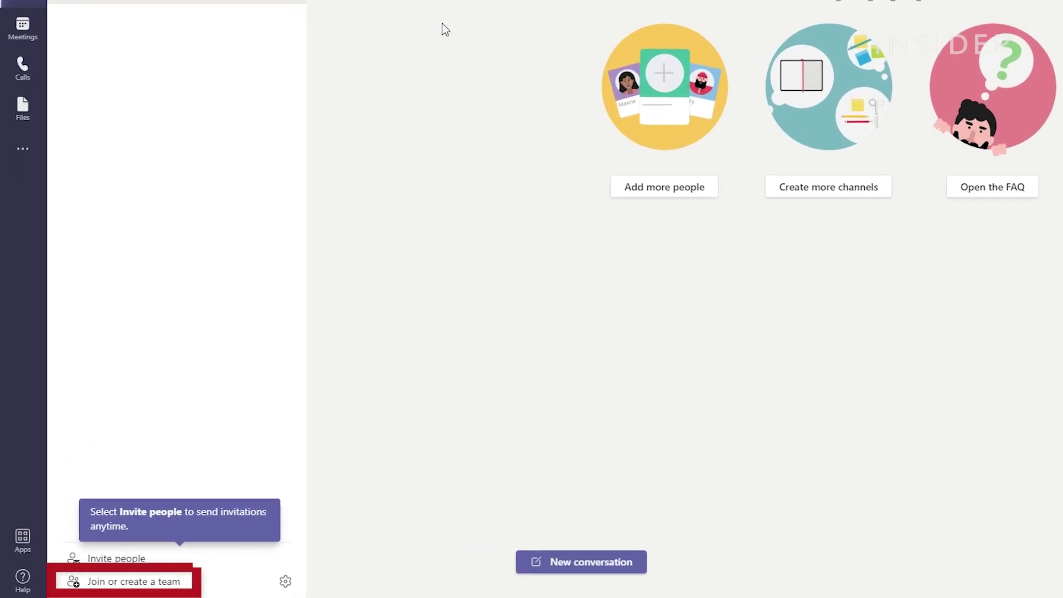
# Begin creating a new team from scratch and set its type to Public
pyautogui.click(188, 582)
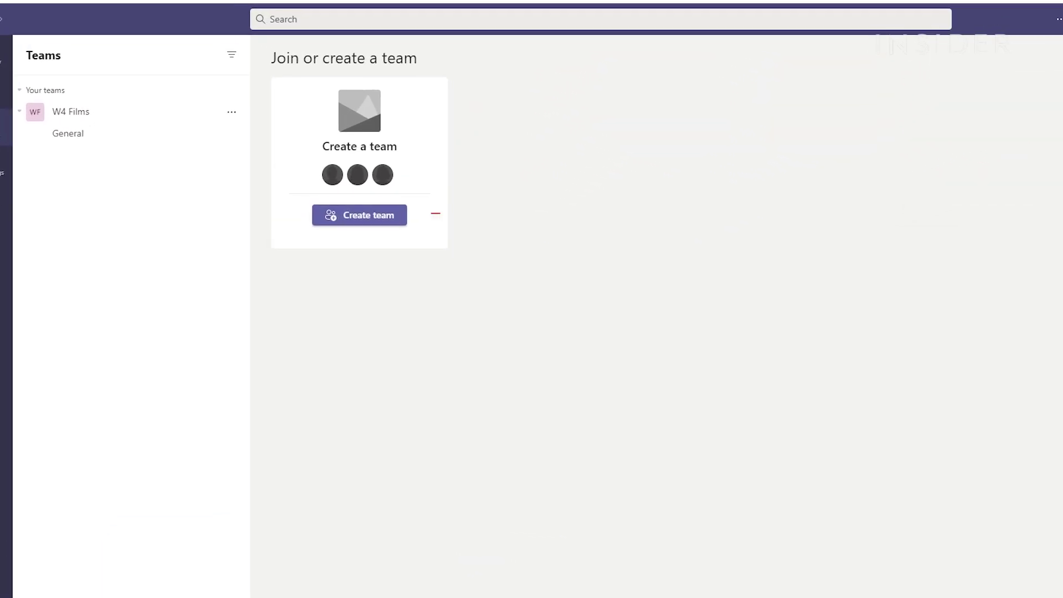
pyautogui.click(367, 231)
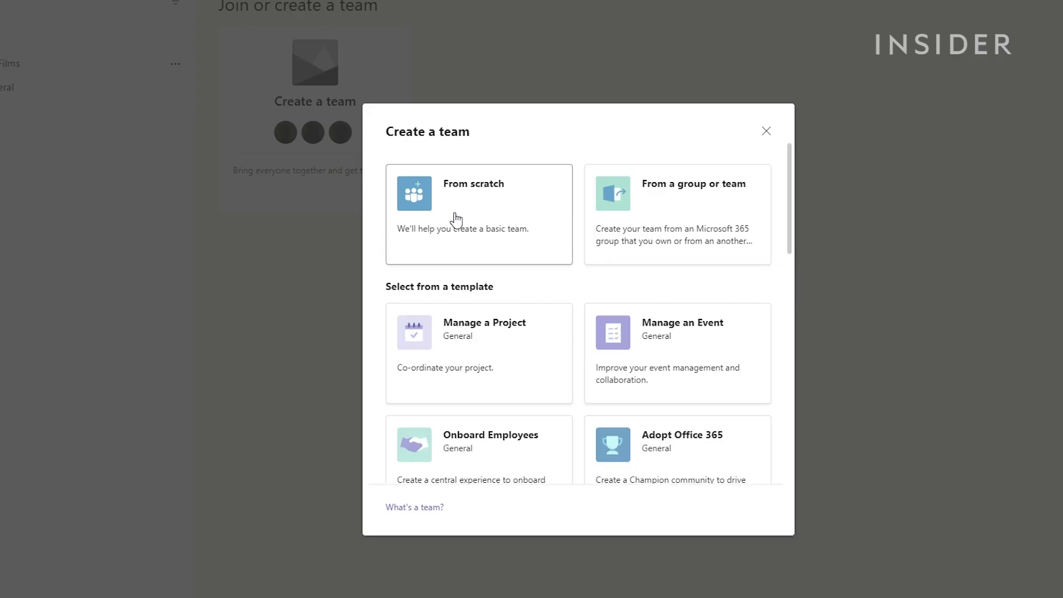
pyautogui.click(502, 222)
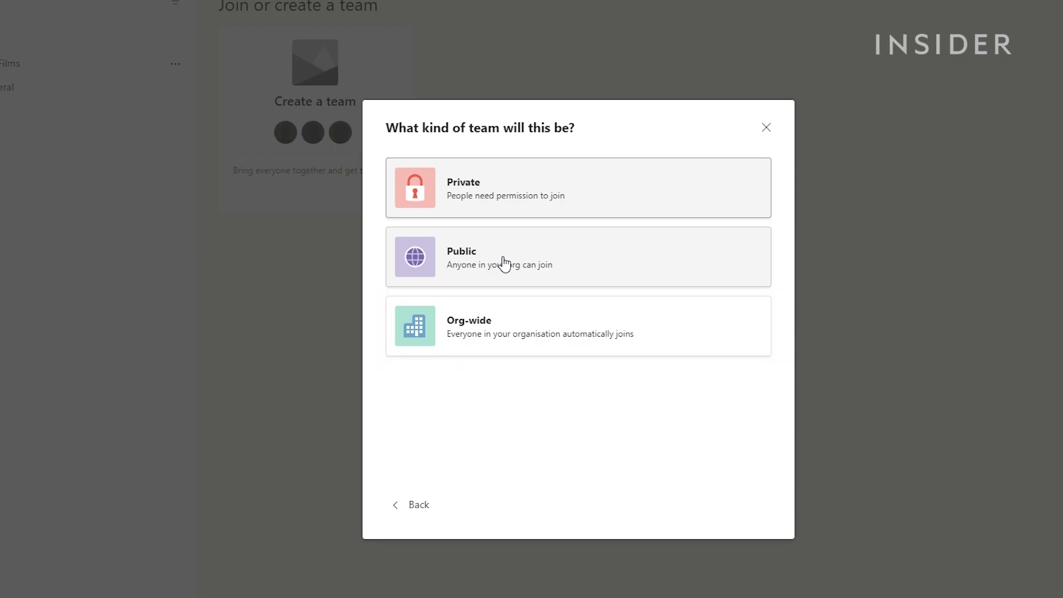
pyautogui.click(504, 260)
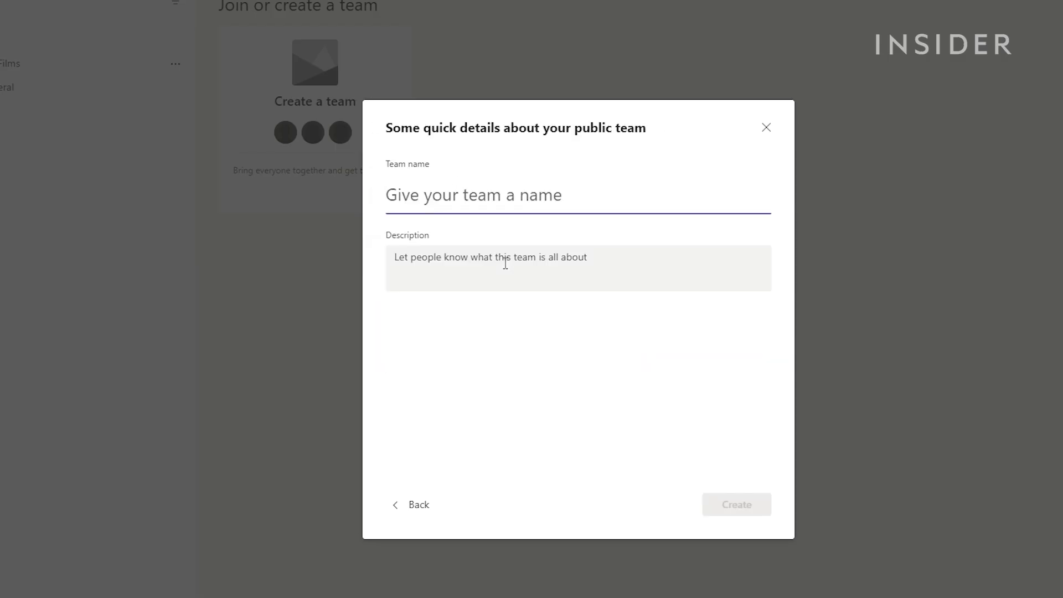
# Name the team Marketing, describe it with advertising and campaign terms, and create it
pyautogui.write('Marketing')
pyautogui.press('Tab')
pyautogui.write('advertising')
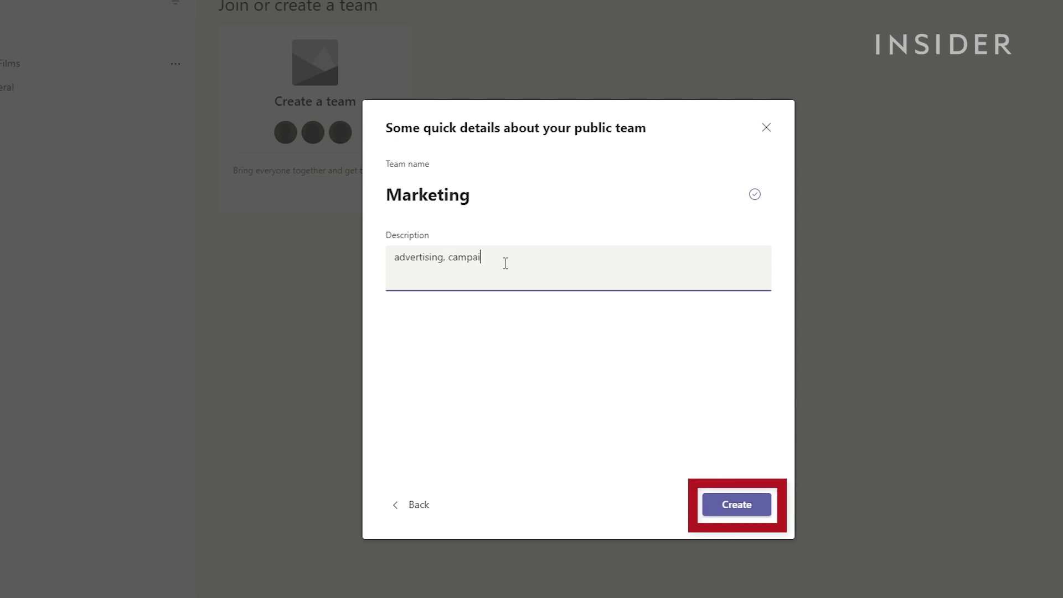
pyautogui.click(736, 506)
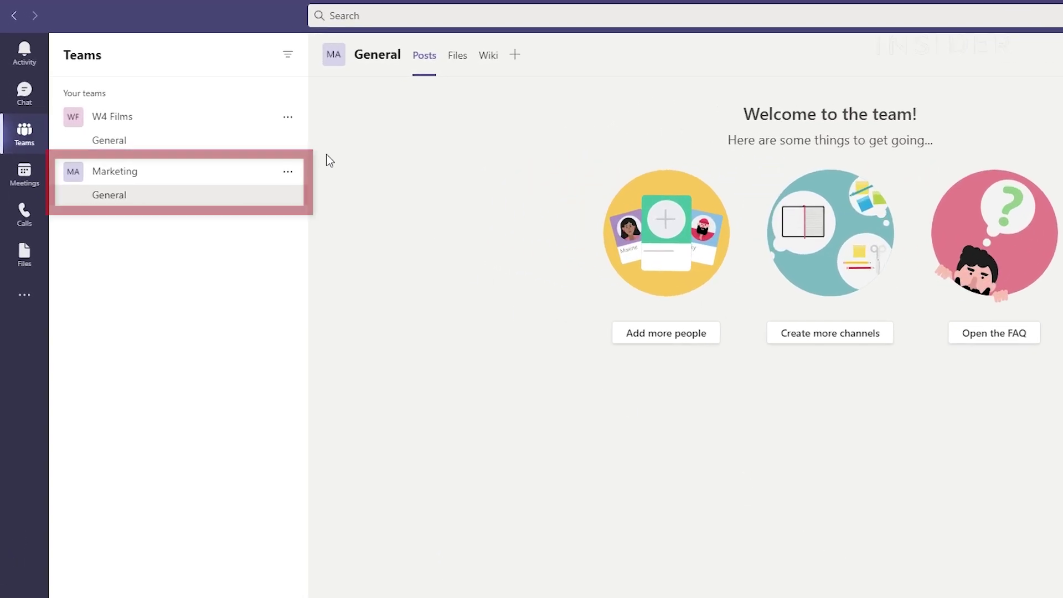
# Add a person to the Marketing team as a member by entering their email address
pyautogui.click(288, 173)
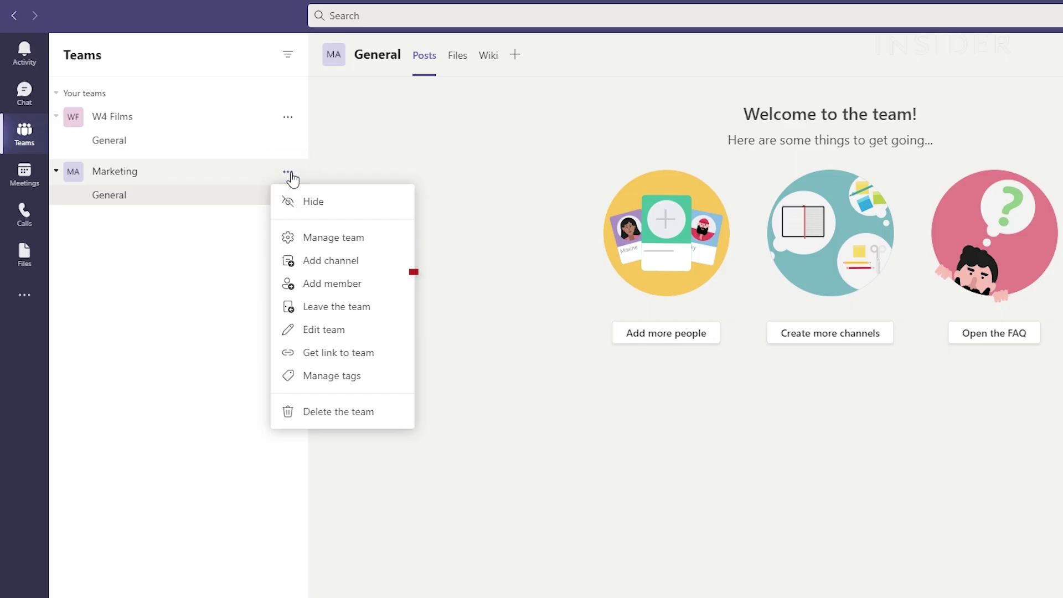
pyautogui.click(304, 285)
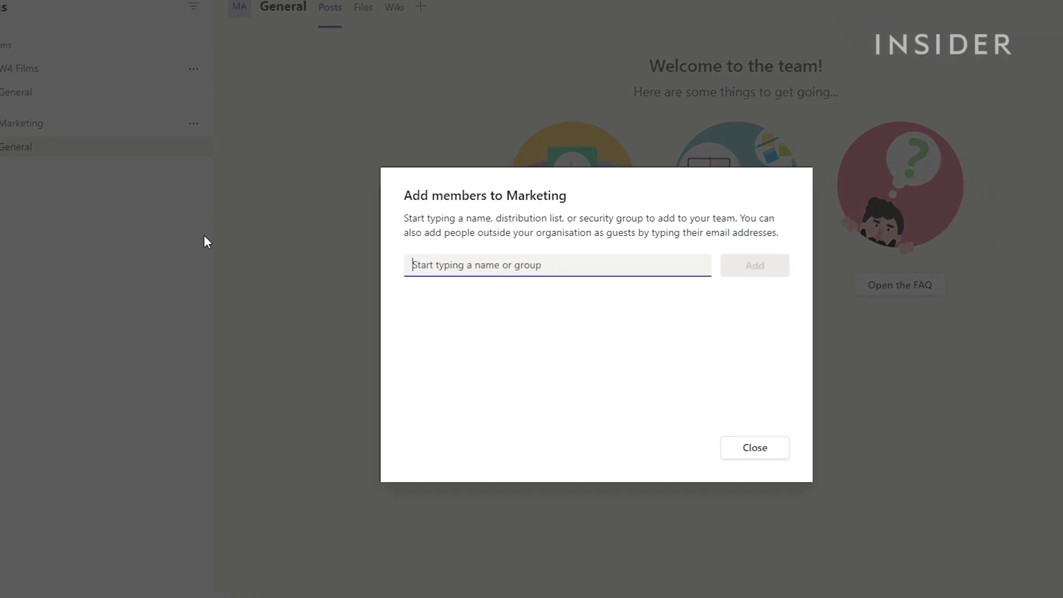
pyautogui.write('user@example.com')
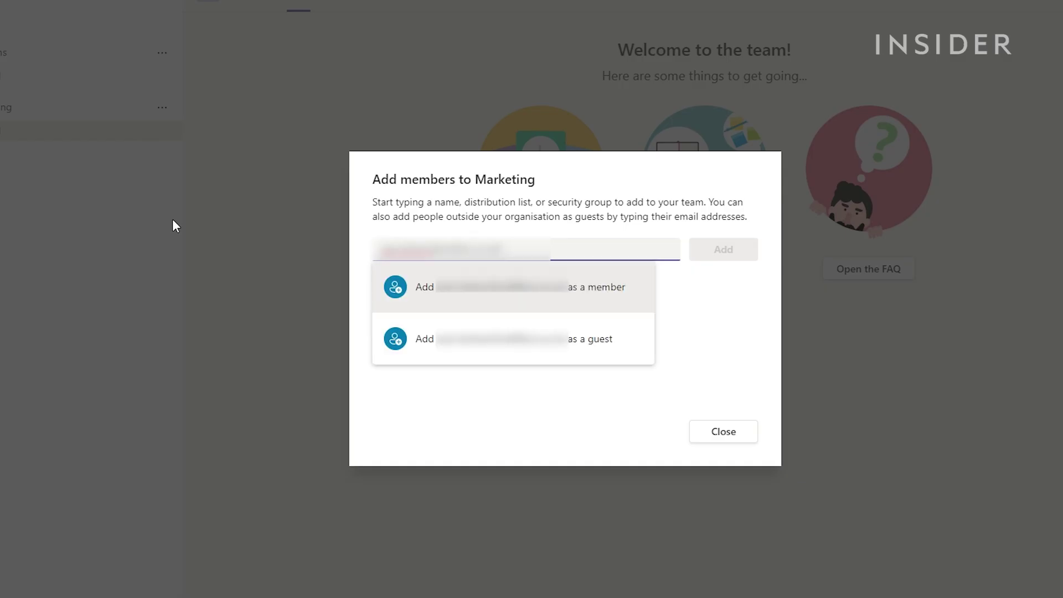
pyautogui.click(473, 288)
pyautogui.click(713, 250)
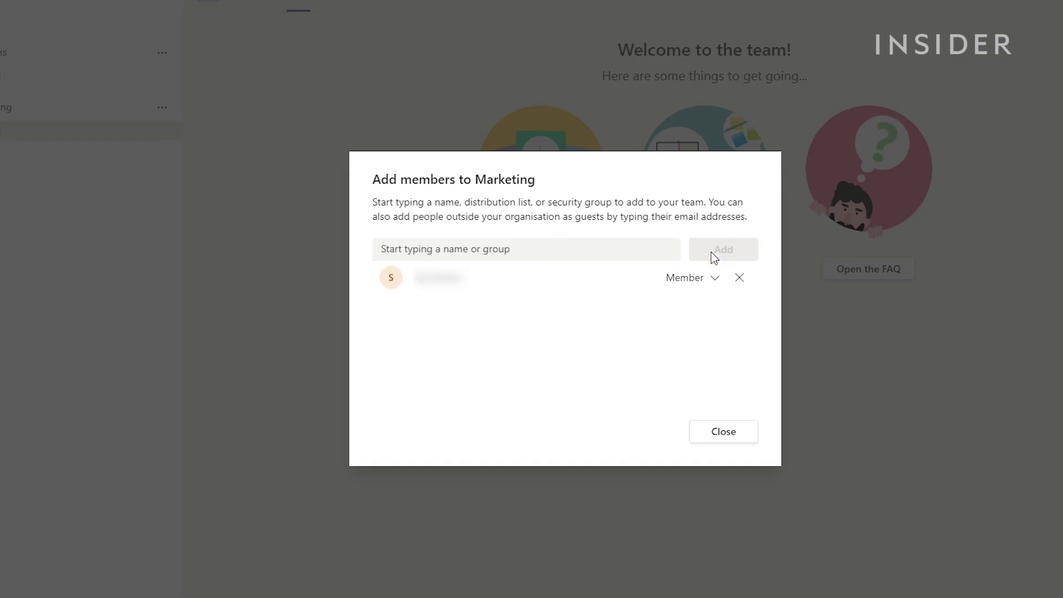
pyautogui.click(715, 431)
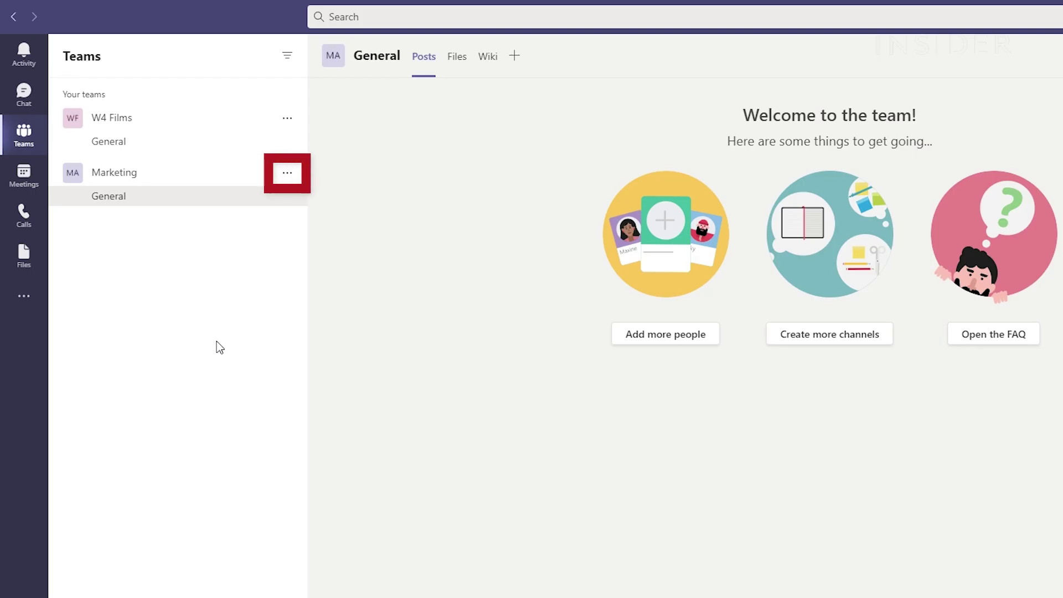
# Add a Standard channel named Campaigns to the Marketing team with the description "Advertising campaigns"
pyautogui.click(292, 176)
pyautogui.click(303, 262)
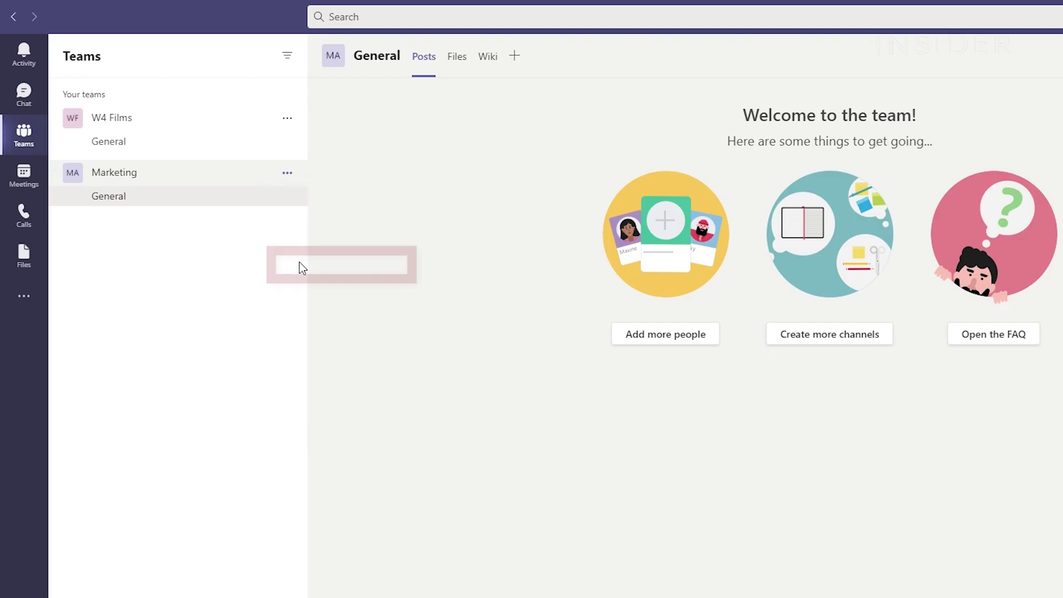
pyautogui.write('Campaigns')
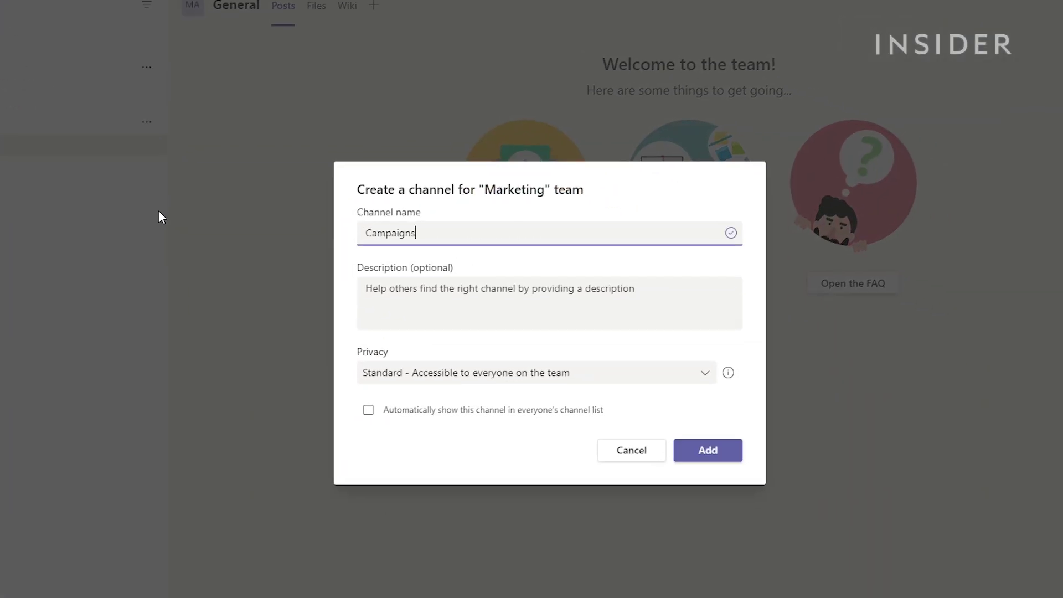
pyautogui.click(497, 310)
pyautogui.write('Advertising campaigns')
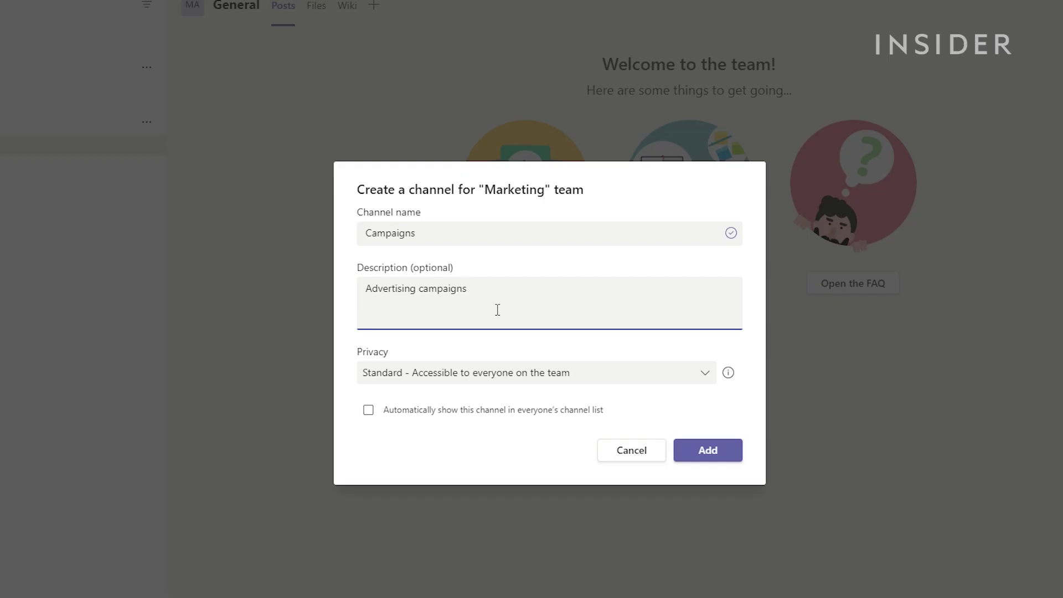
pyautogui.click(680, 373)
pyautogui.click(680, 379)
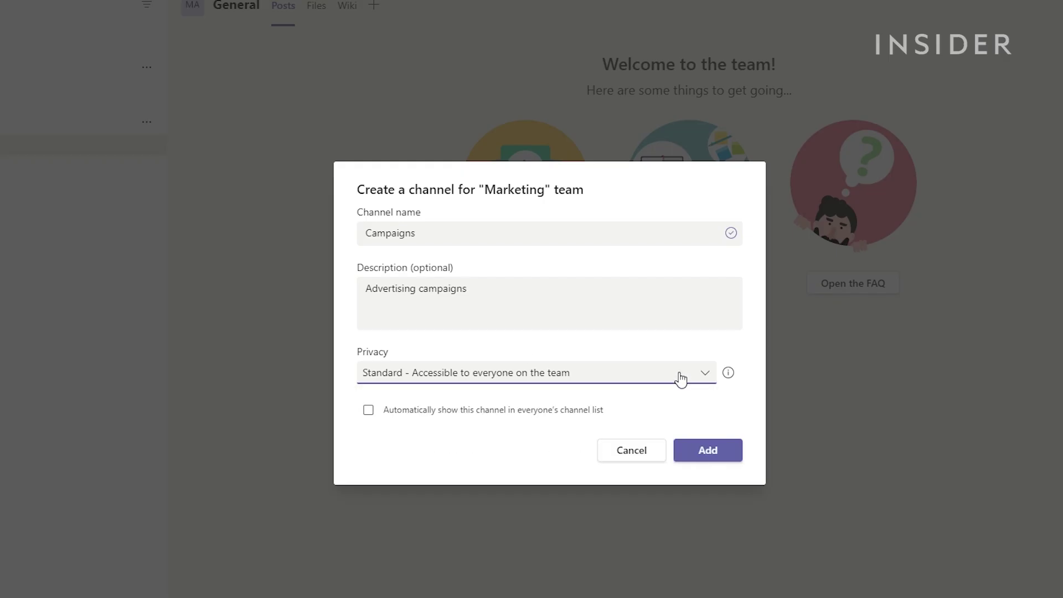
pyautogui.click(708, 451)
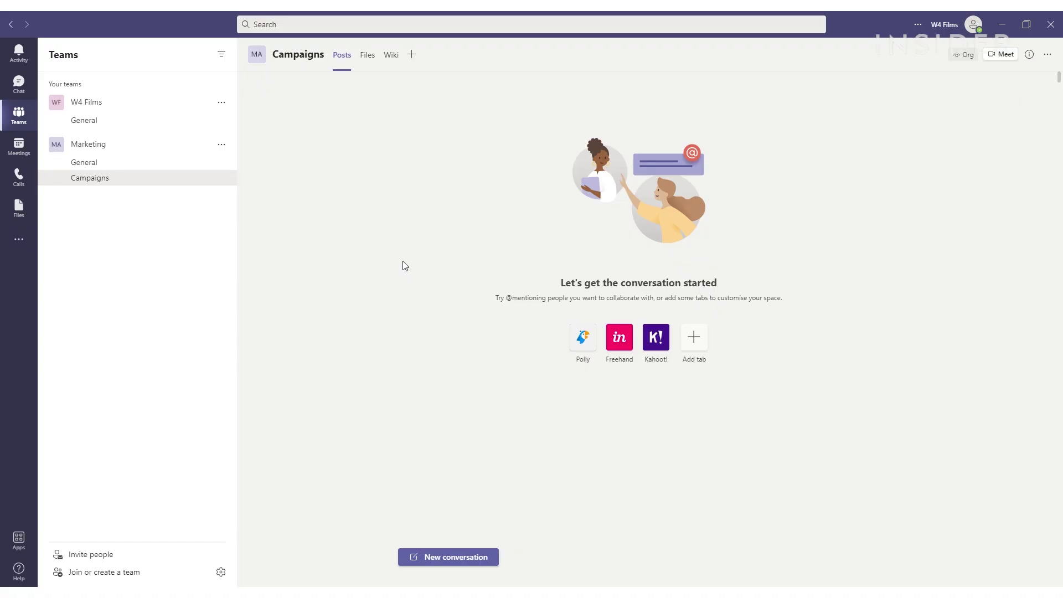
# Show the Marketing team's channels and open its General channel
pyautogui.click(152, 145)
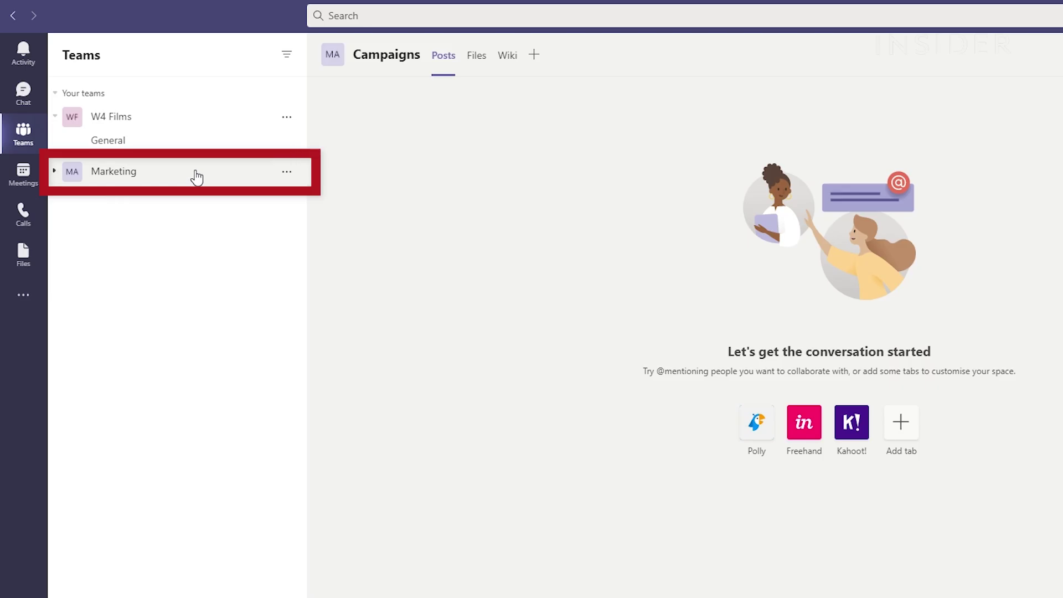
pyautogui.click(197, 176)
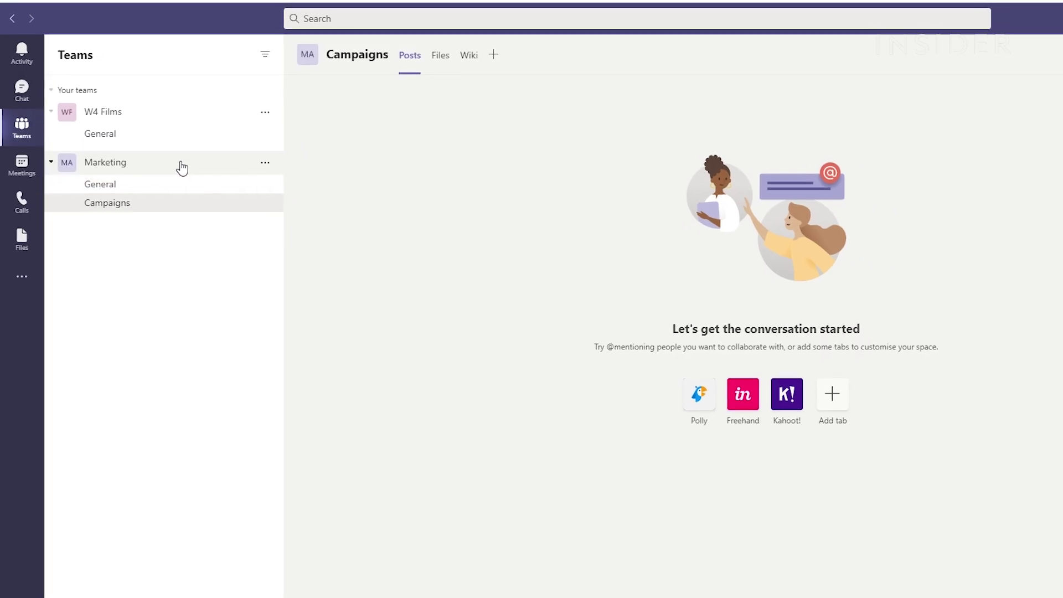
pyautogui.click(114, 163)
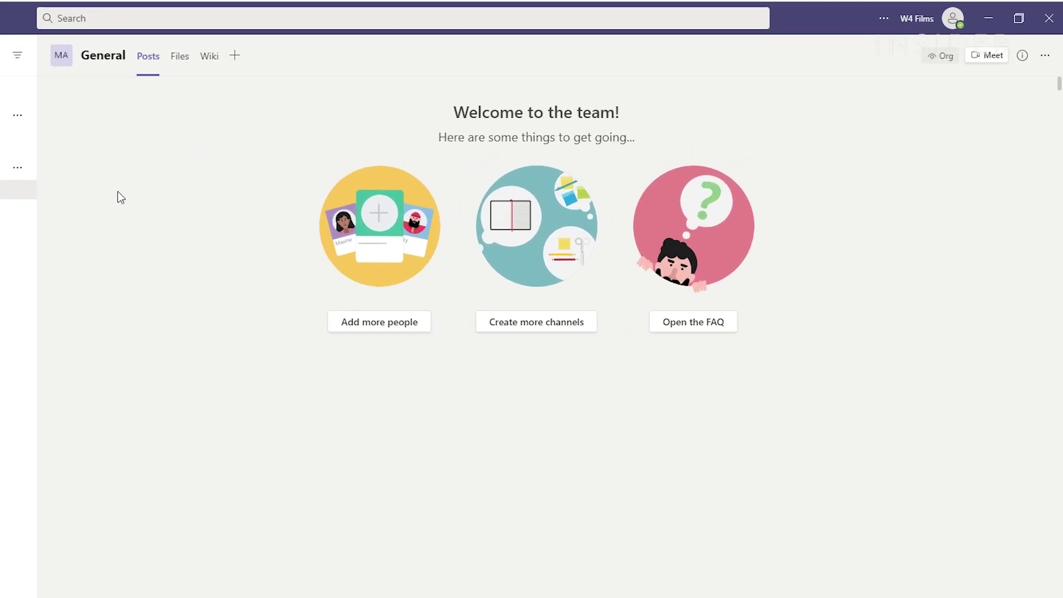
# Start the "Catch up!" meeting in the General channel and view its content-sharing options
pyautogui.click(999, 58)
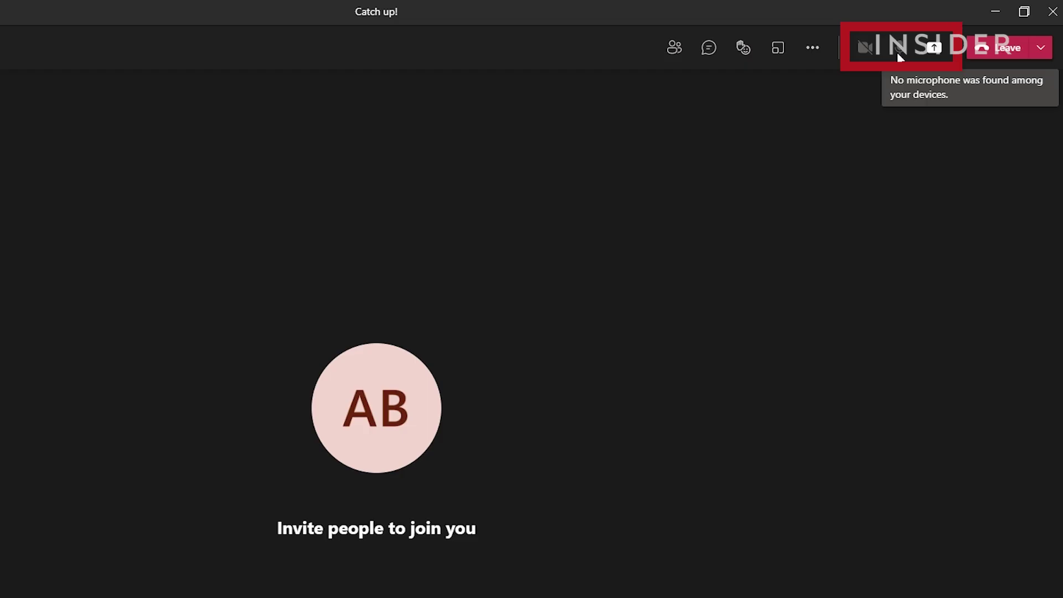
pyautogui.click(936, 49)
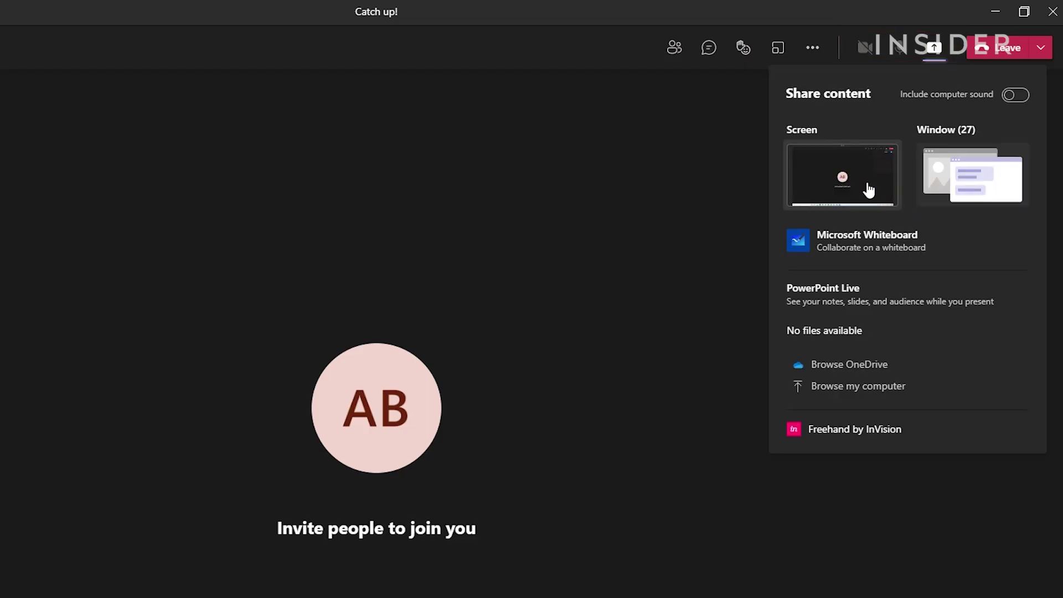
pyautogui.click(694, 175)
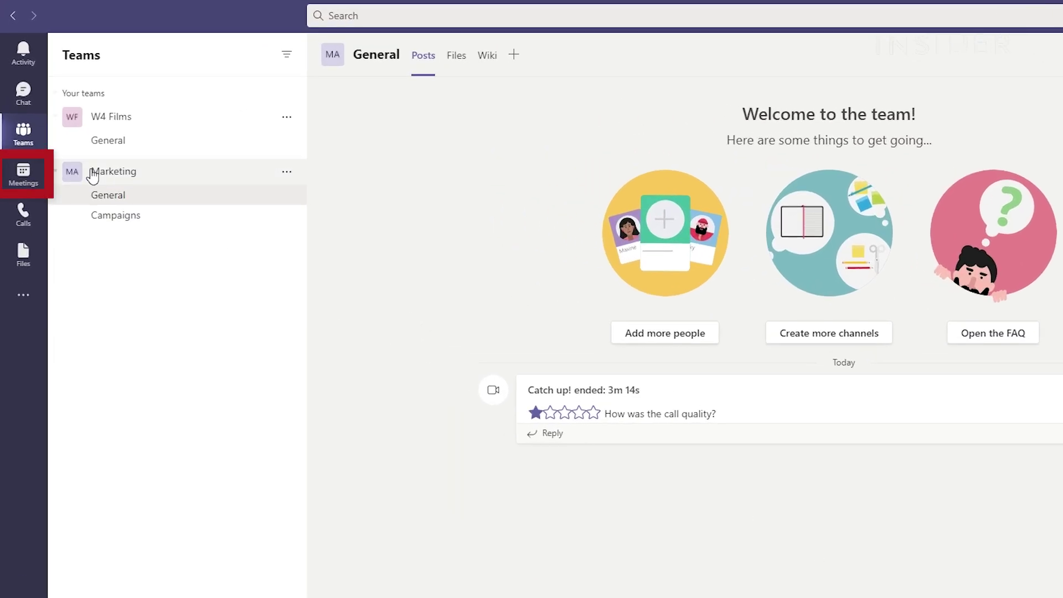
# Schedule a meeting titled "Weekly catch up" for 22/09/2021 from 12:30 to 13:00
pyautogui.click(17, 176)
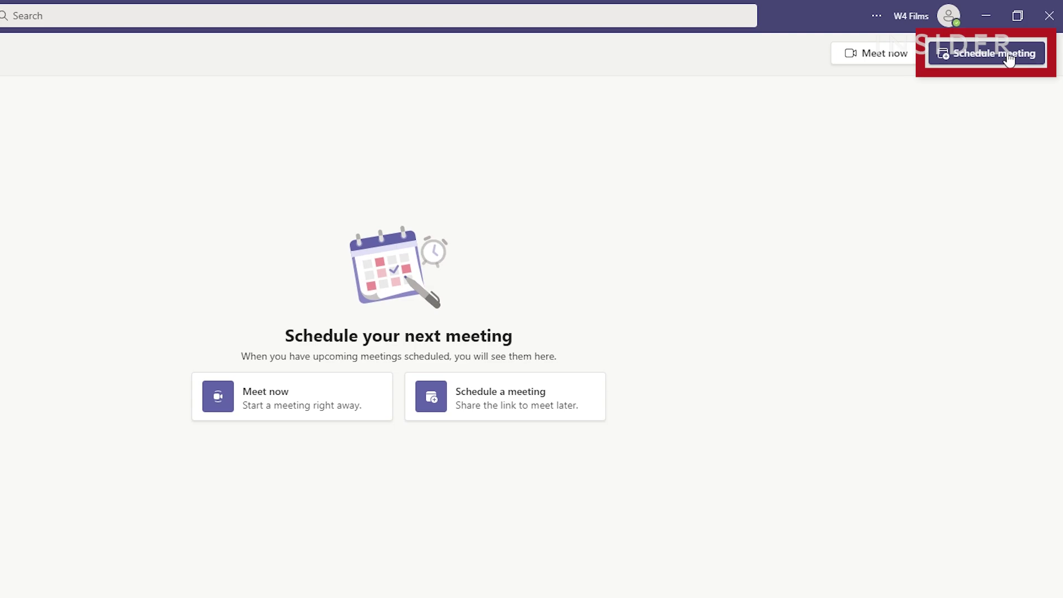
pyautogui.click(1008, 56)
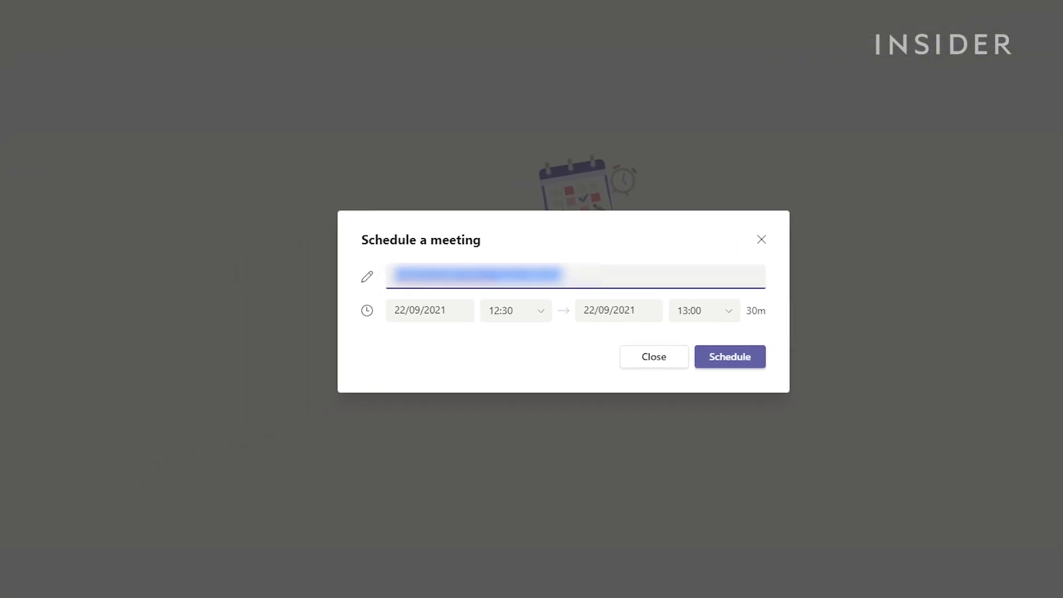
pyautogui.write('Weekly catch up')
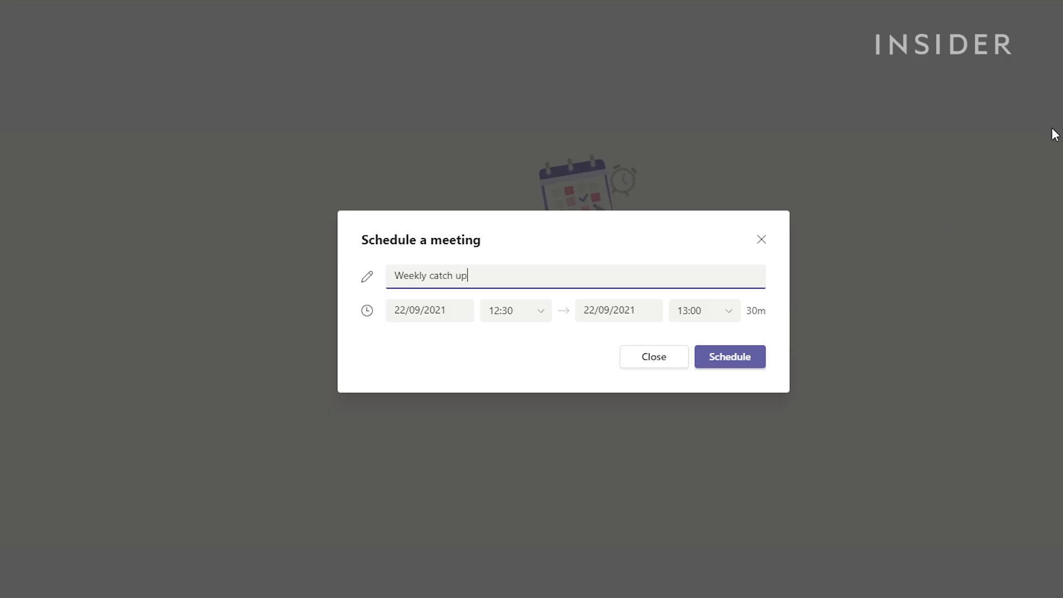
pyautogui.click(725, 359)
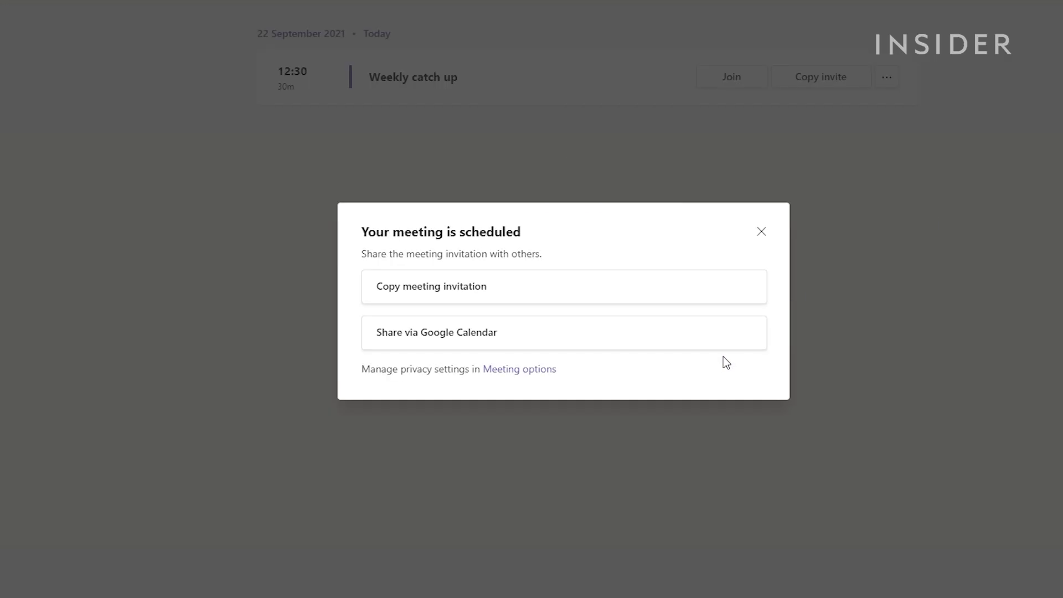
# Copy the invitation for the Weekly catch up meeting and open the further options of the scheduled meeting
pyautogui.click(574, 295)
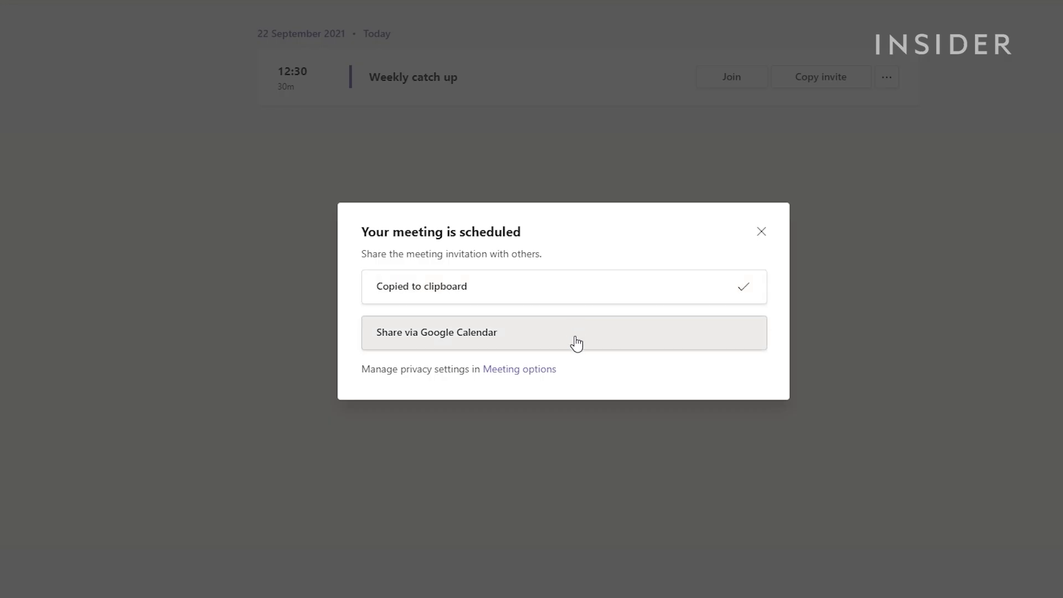
pyautogui.click(764, 233)
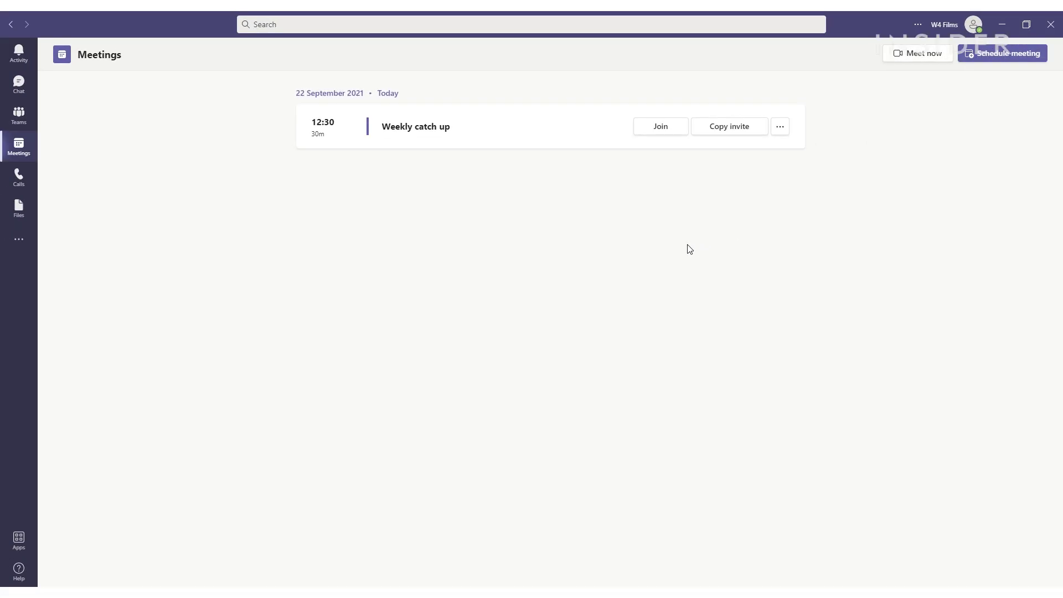
pyautogui.click(780, 126)
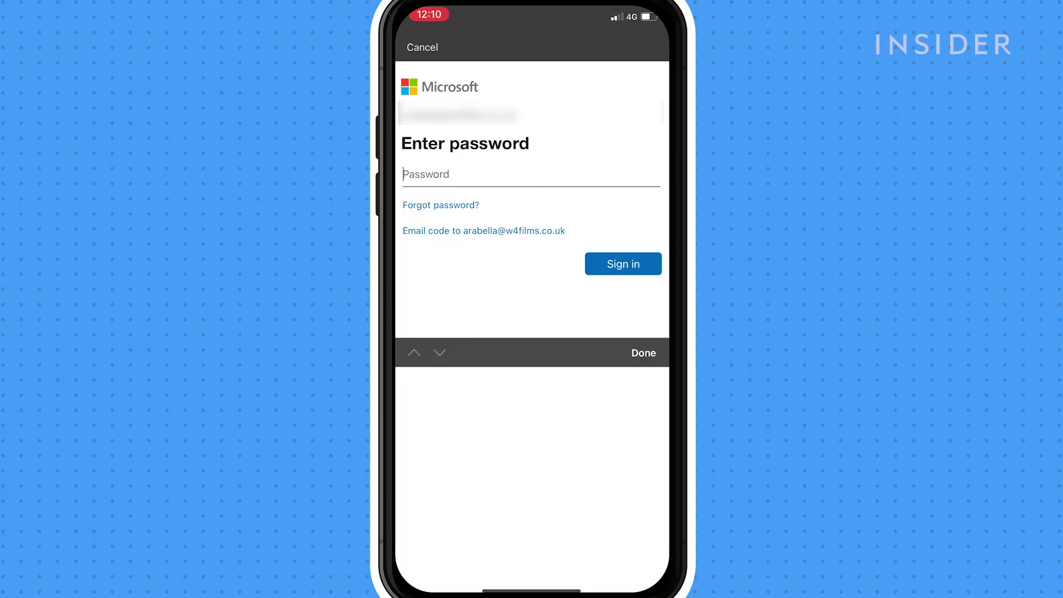
# Switch to the Microsoft Teams mobile app, sign in with the account password and select the W4 Films organization
pyautogui.write('••••••••••••••')
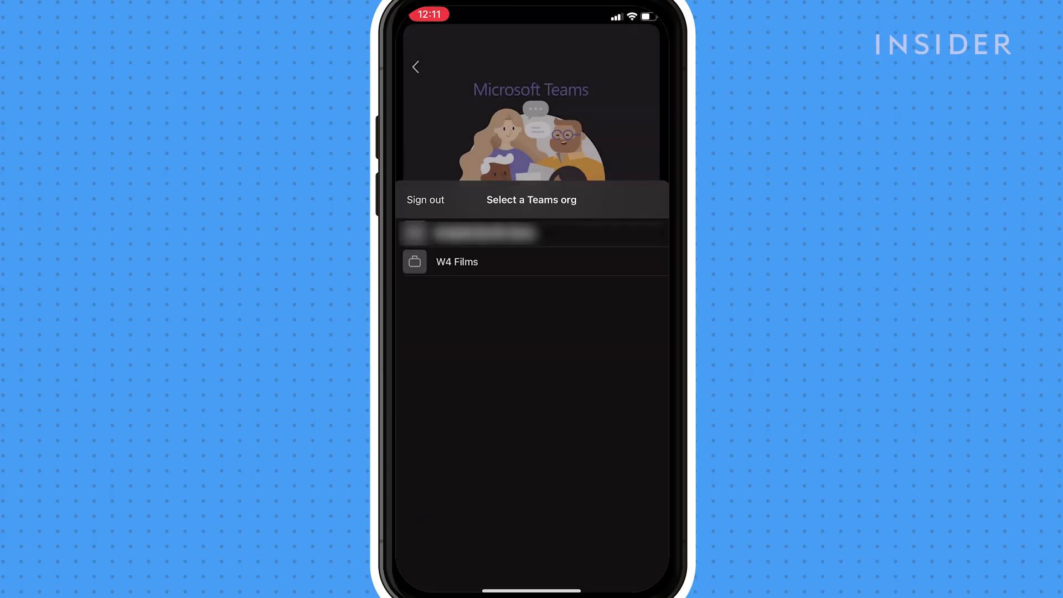
pyautogui.click(457, 120)
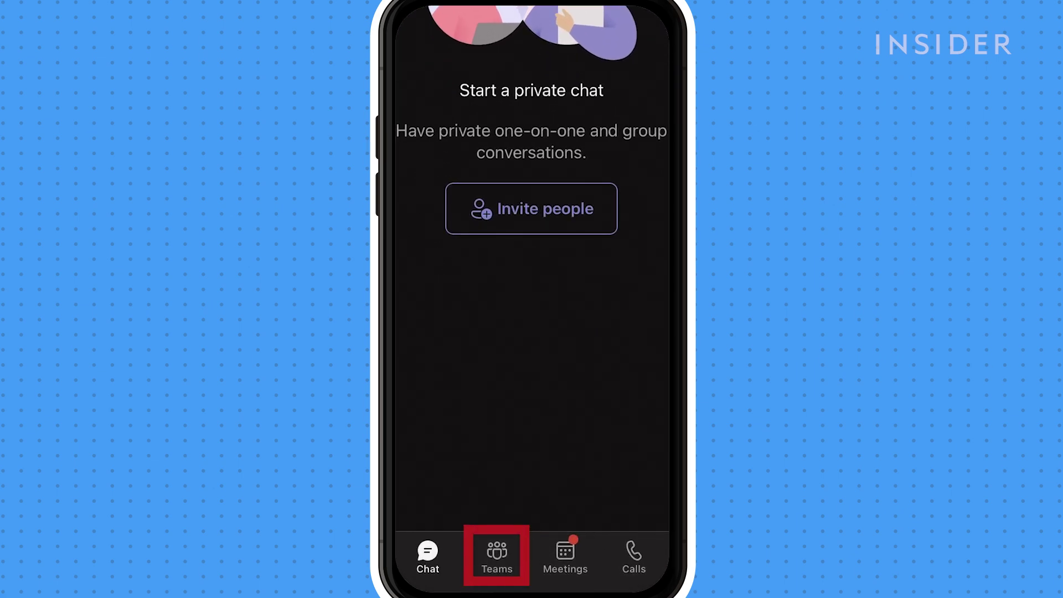
# View the General channel of the W4 Films team and return to the teams list
pyautogui.click(646, 559)
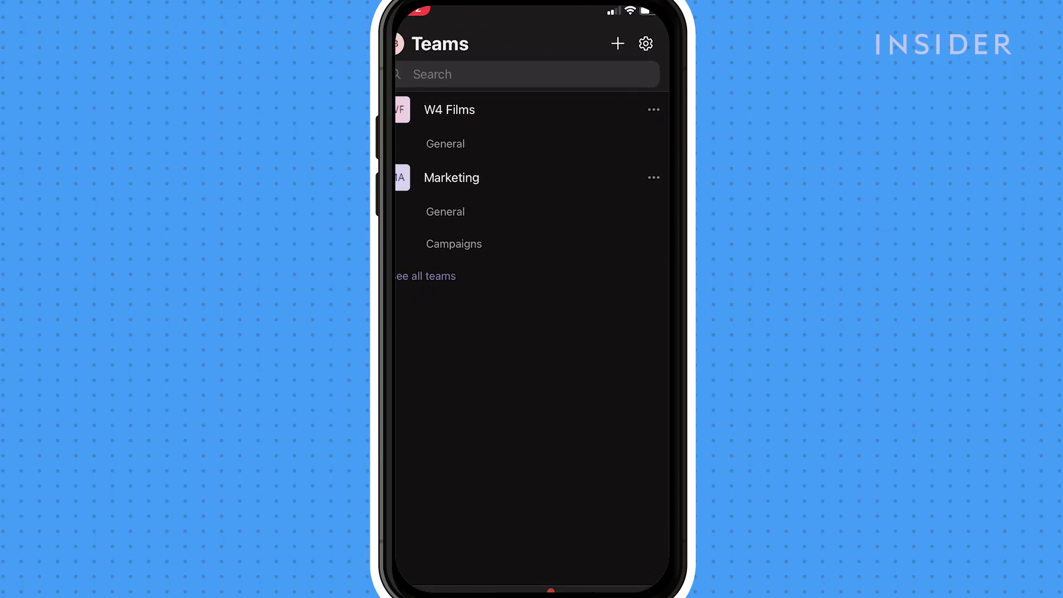
pyautogui.click(443, 142)
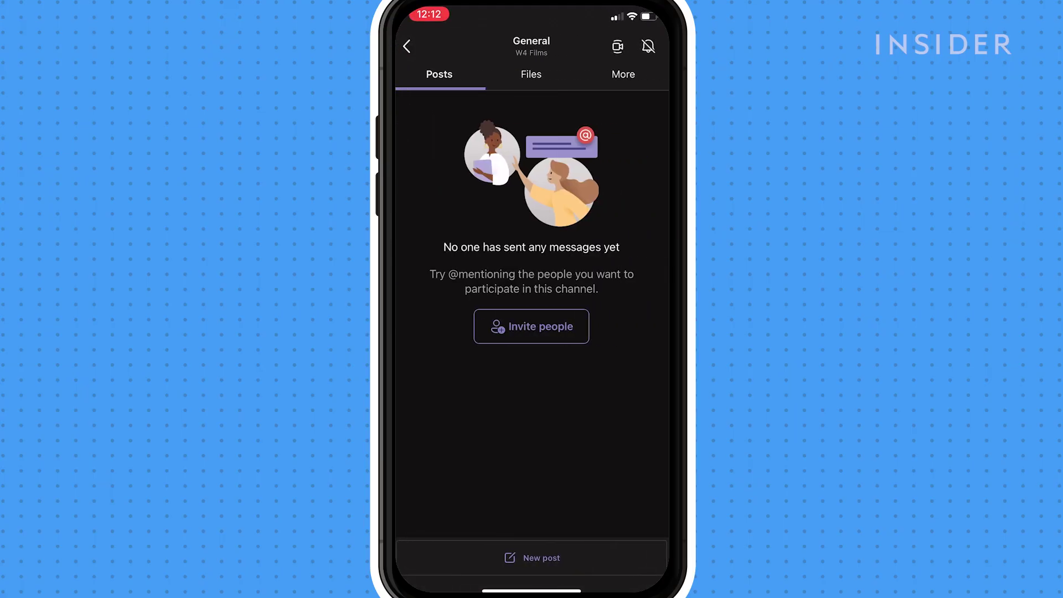
pyautogui.click(407, 46)
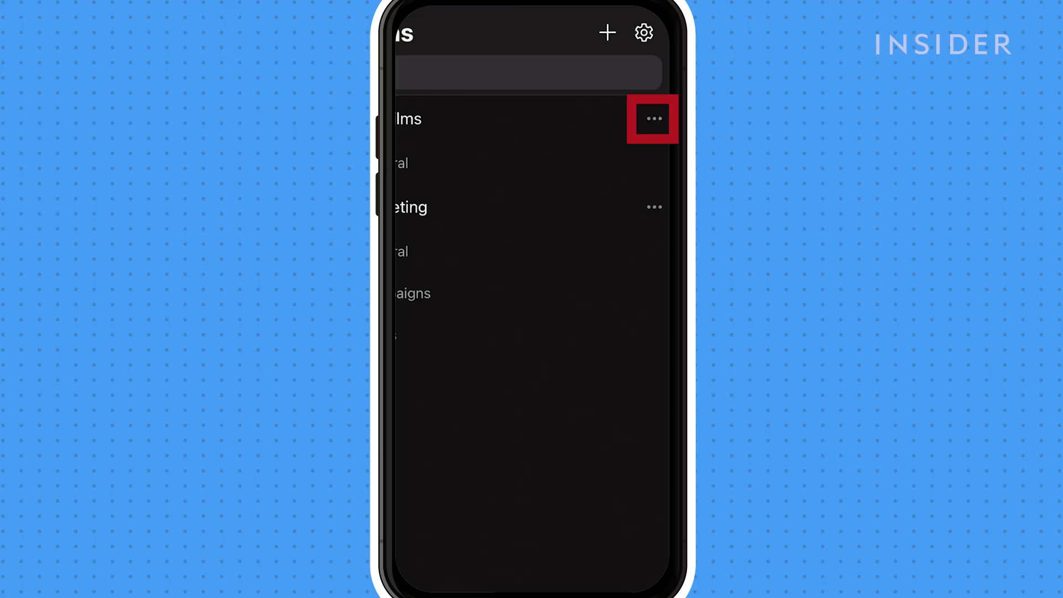
# Create a private team named Social through the team management list
pyautogui.click(644, 32)
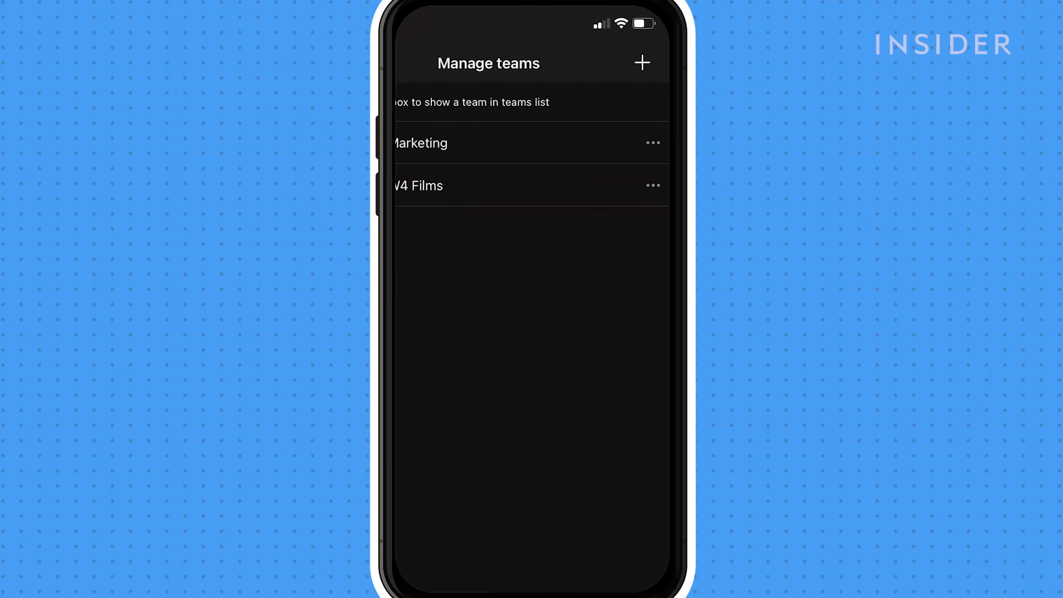
pyautogui.click(638, 72)
pyautogui.write('Social')
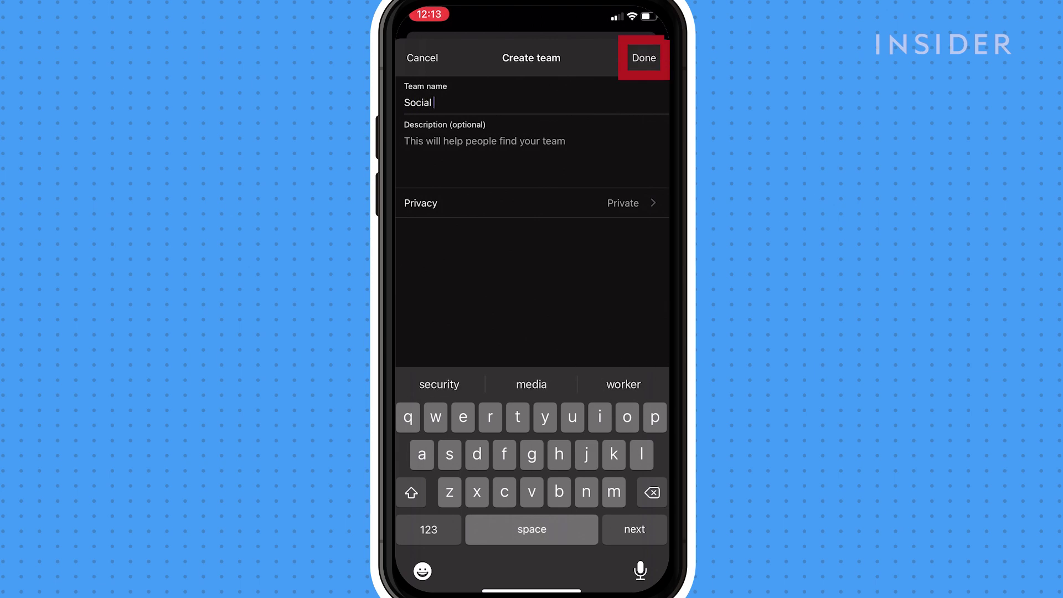
pyautogui.click(644, 58)
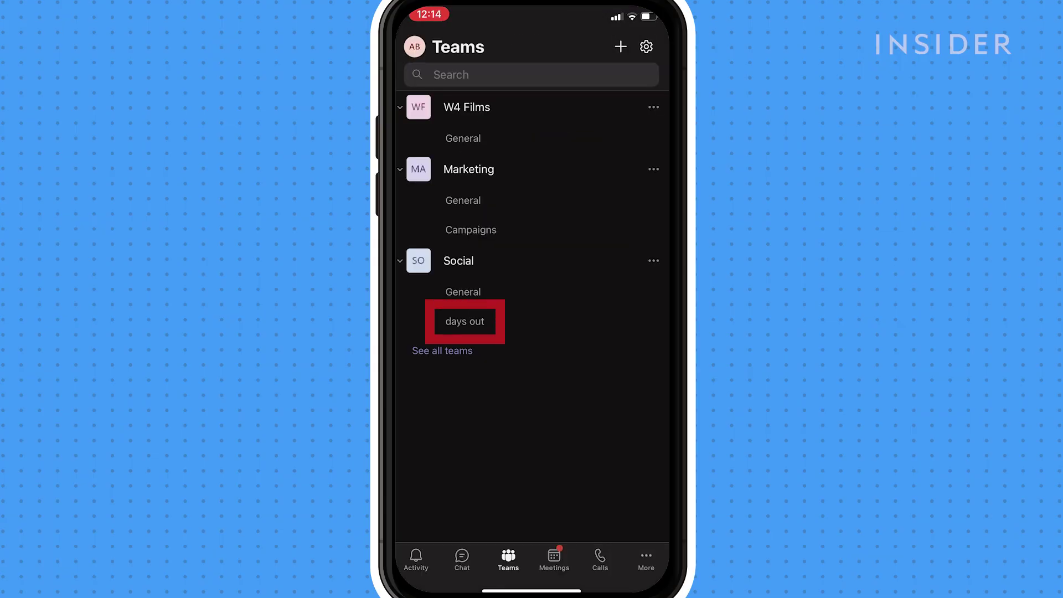
# Open the days out channel of the Social team and start a video meeting from it
pyautogui.click(464, 321)
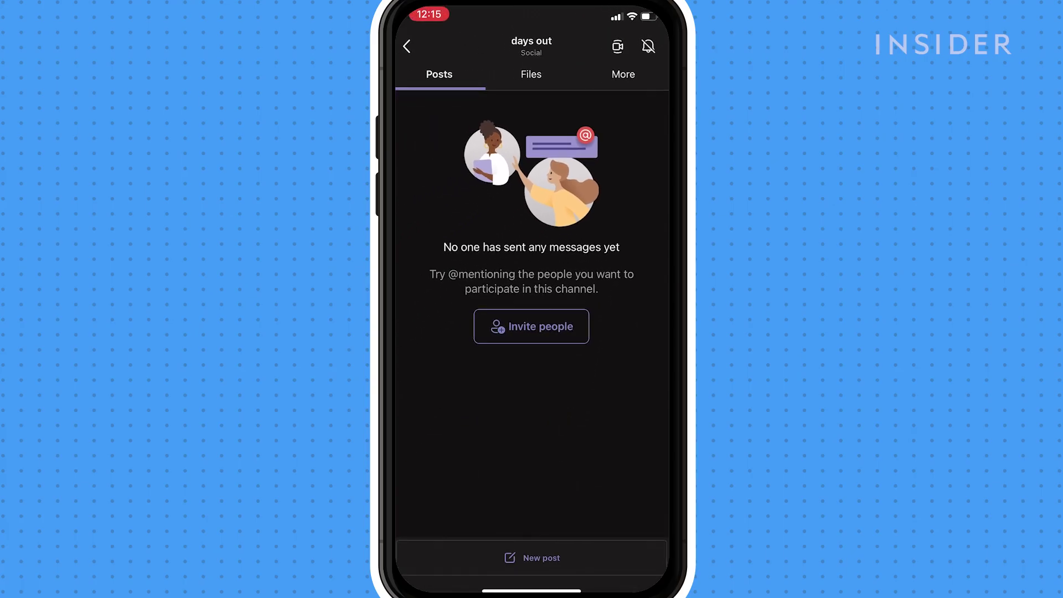
pyautogui.click(602, 37)
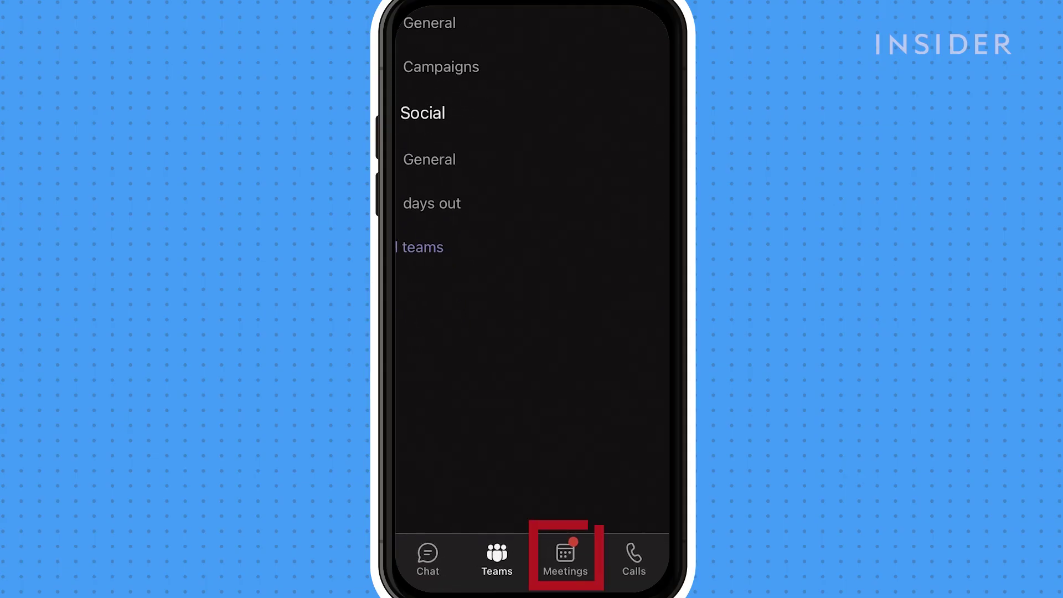
# Set up a new scheduled meeting titled "Weekly Pitch" and make it an all-day meeting
pyautogui.click(565, 556)
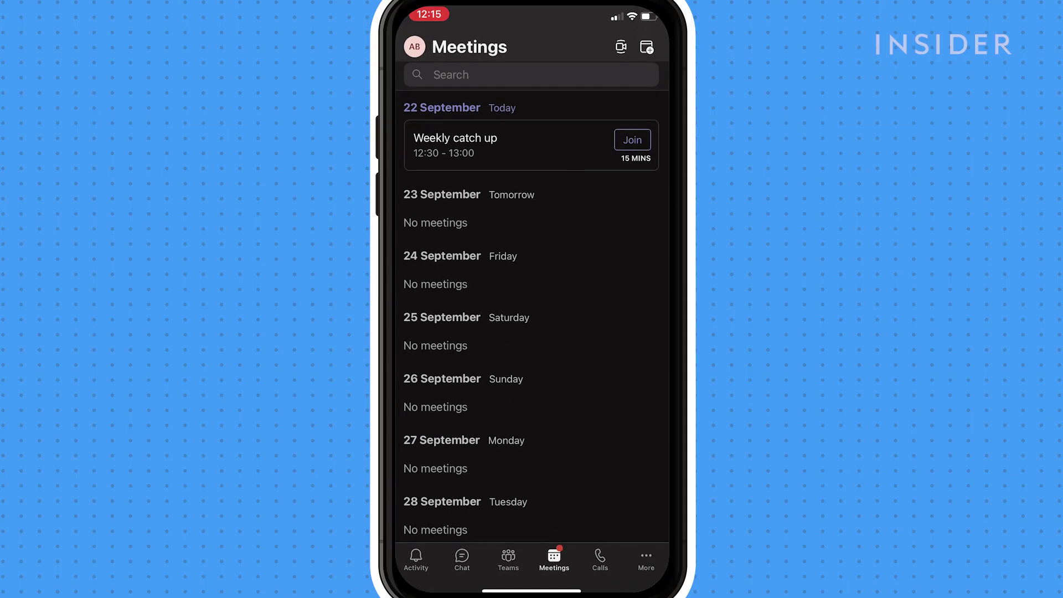
pyautogui.click(646, 47)
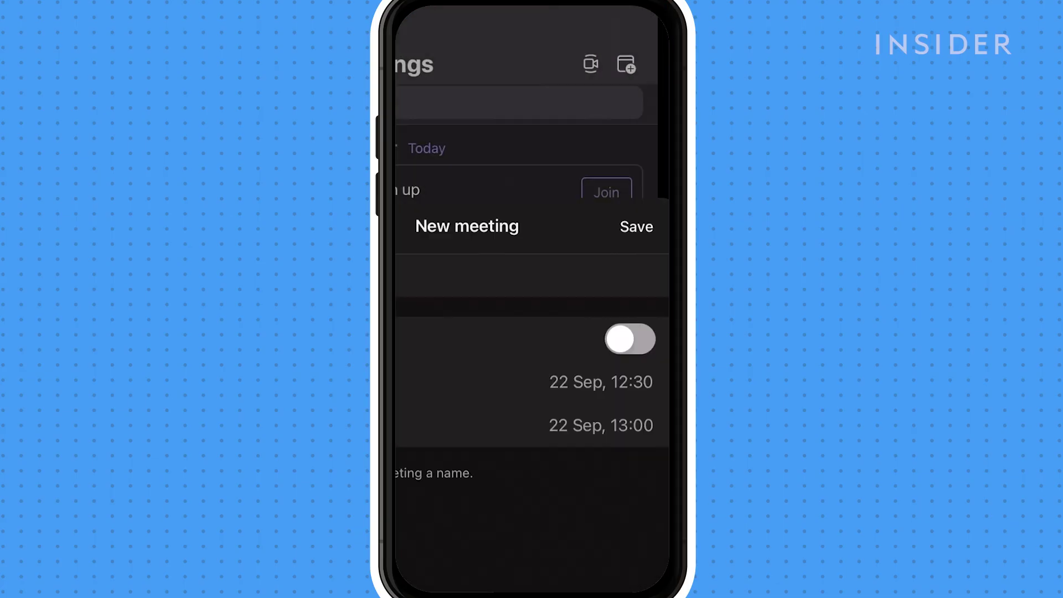
pyautogui.write('Weekly P')
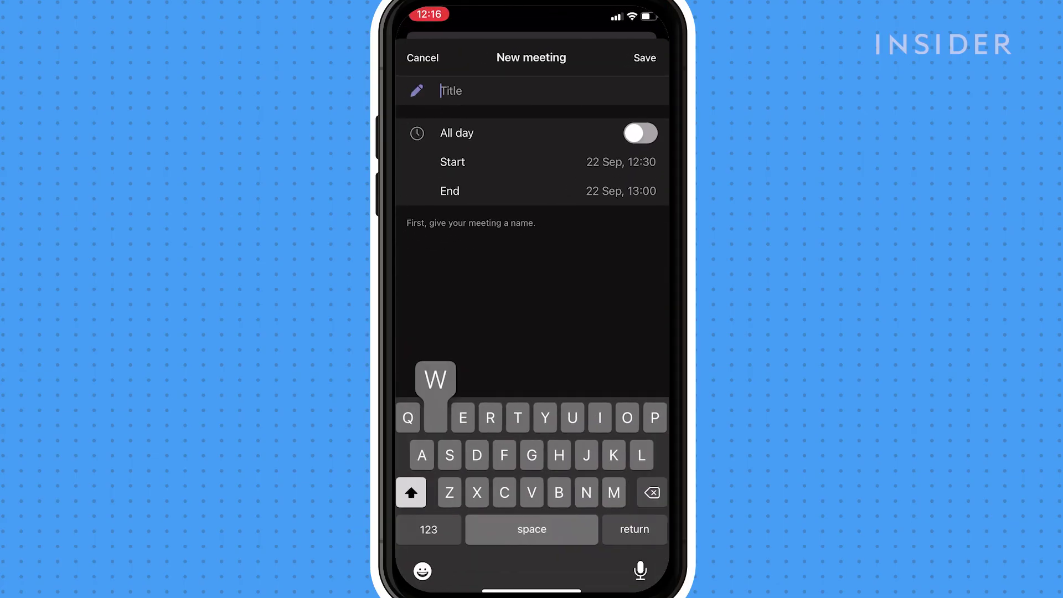
pyautogui.write('itch')
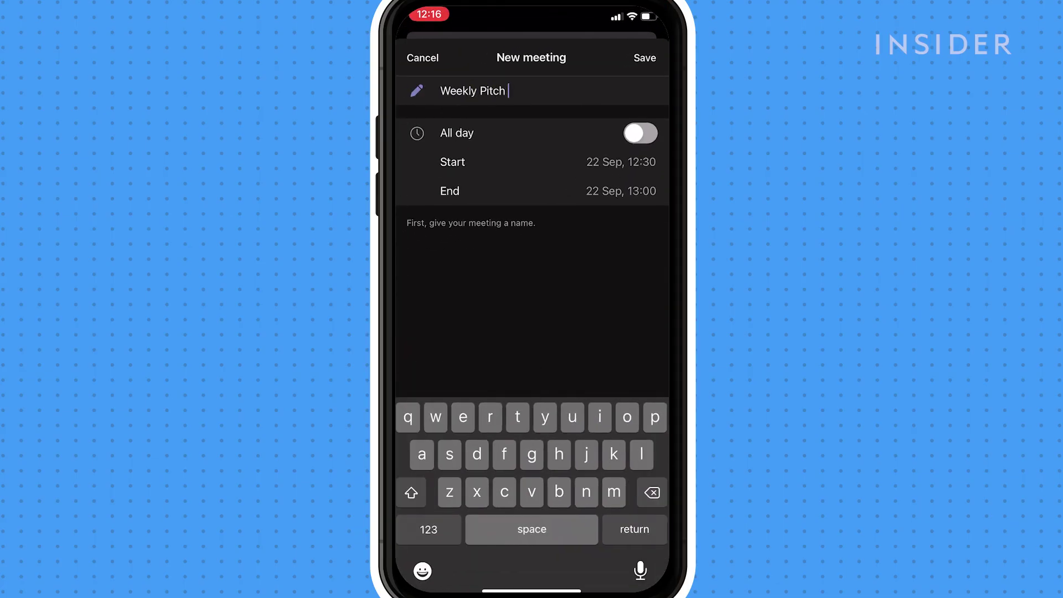
pyautogui.click(620, 162)
pyautogui.click(641, 132)
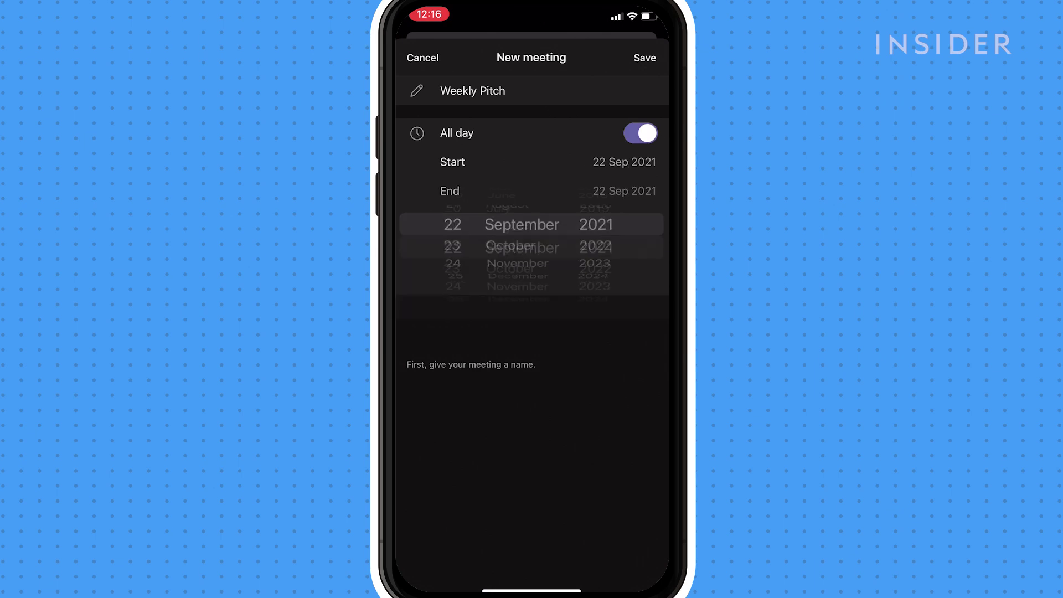